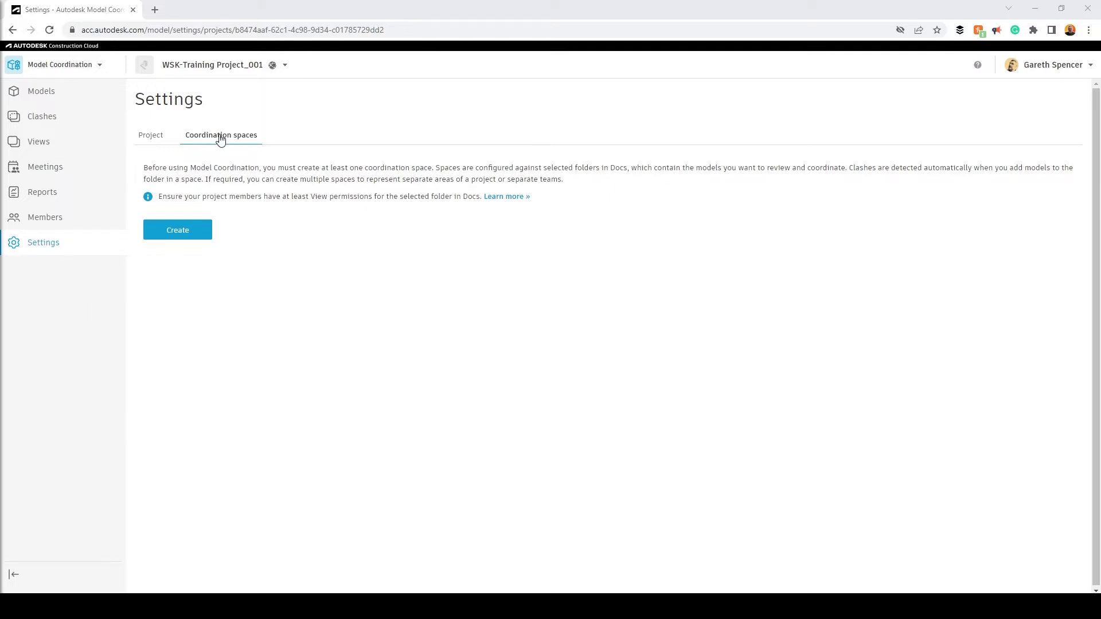
click(185, 234)
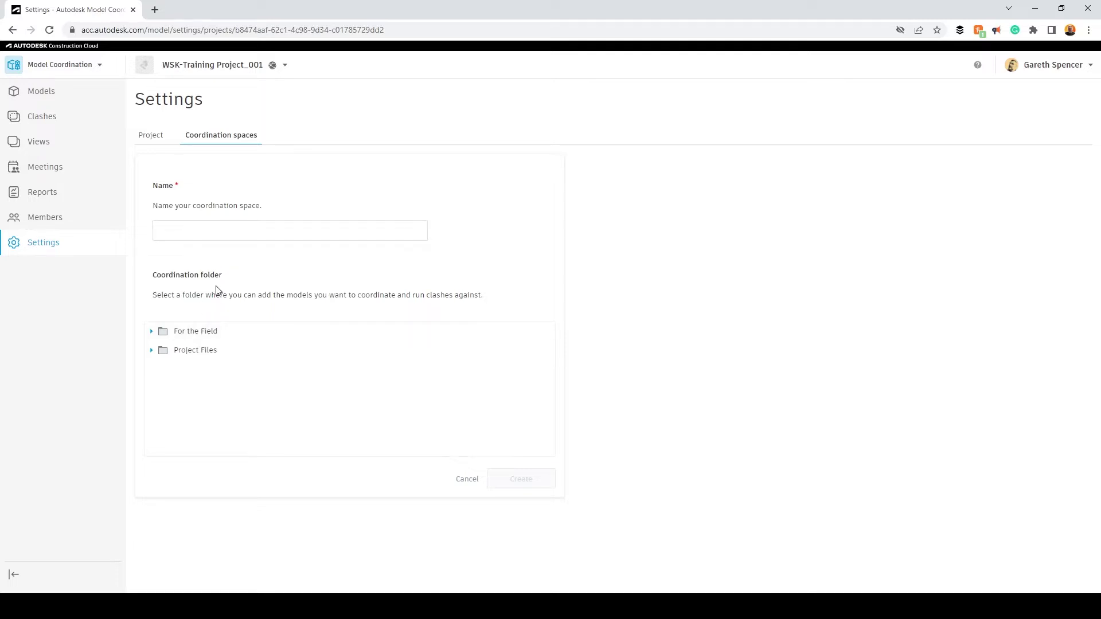
click(152, 352)
scroll(219, 427, down, 1)
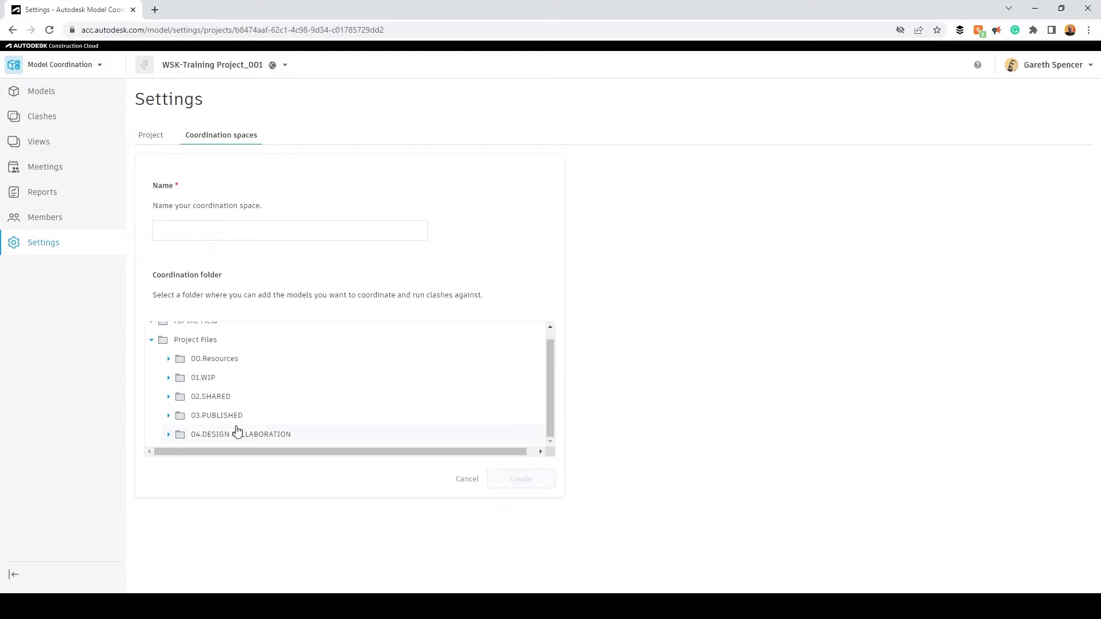
Step: Switch to Docs and add a subfolder named 05.CLASH REVIEW under Project Files
click(60, 64)
click(44, 96)
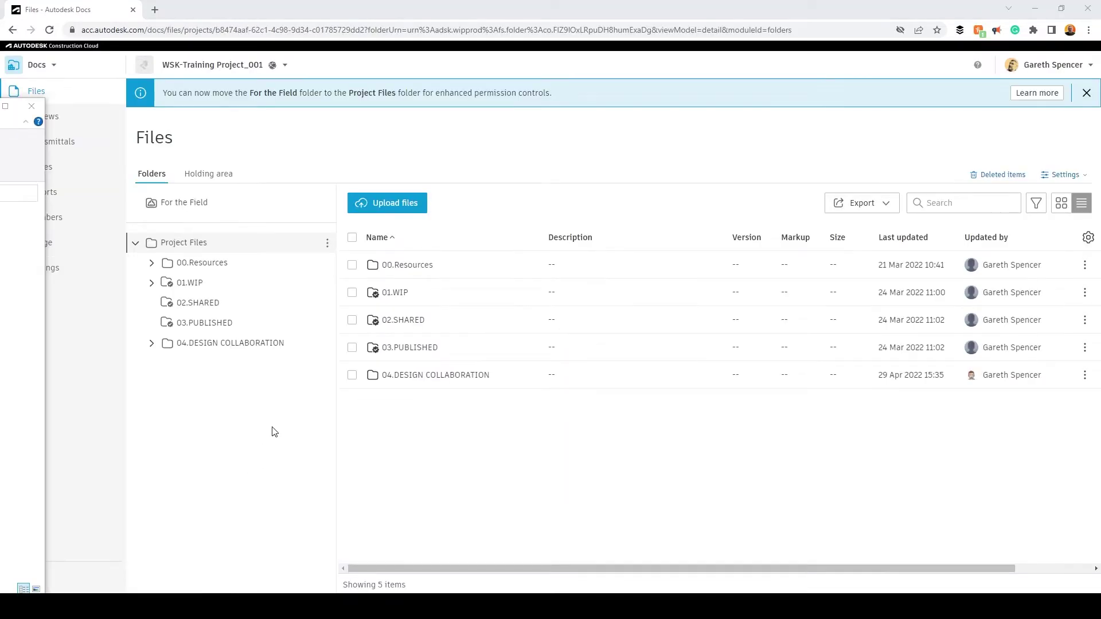
click(328, 244)
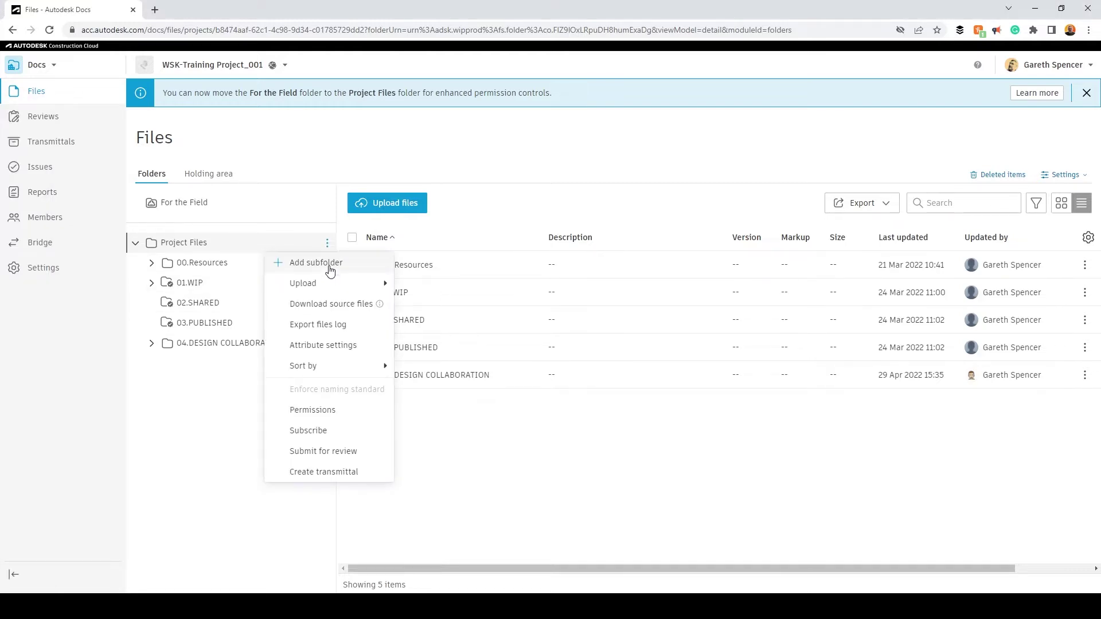
click(330, 265)
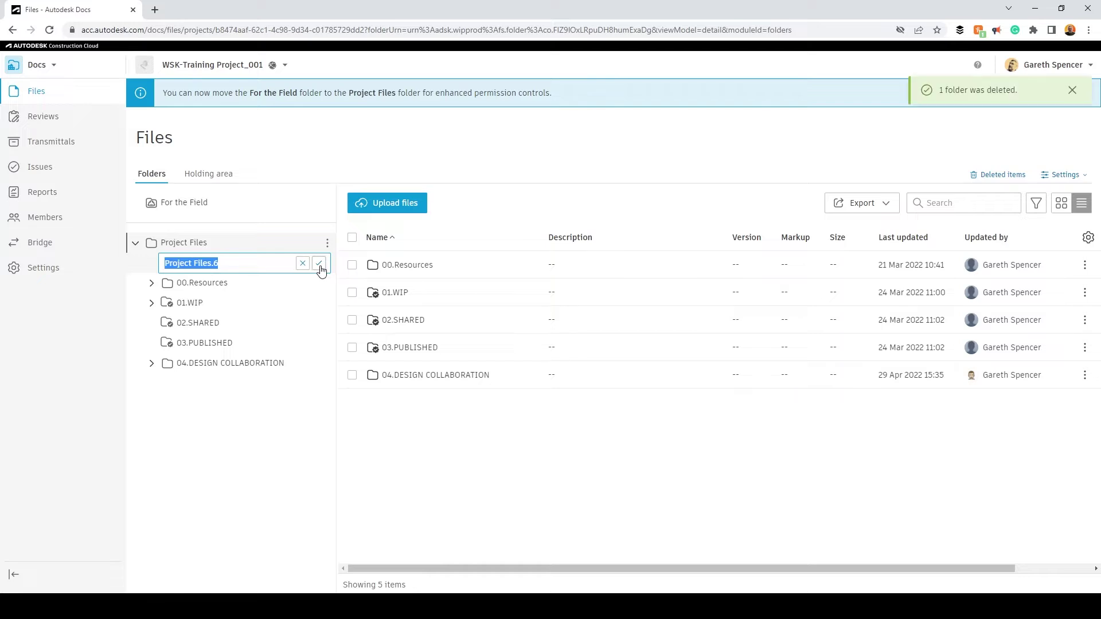
text(05.C)
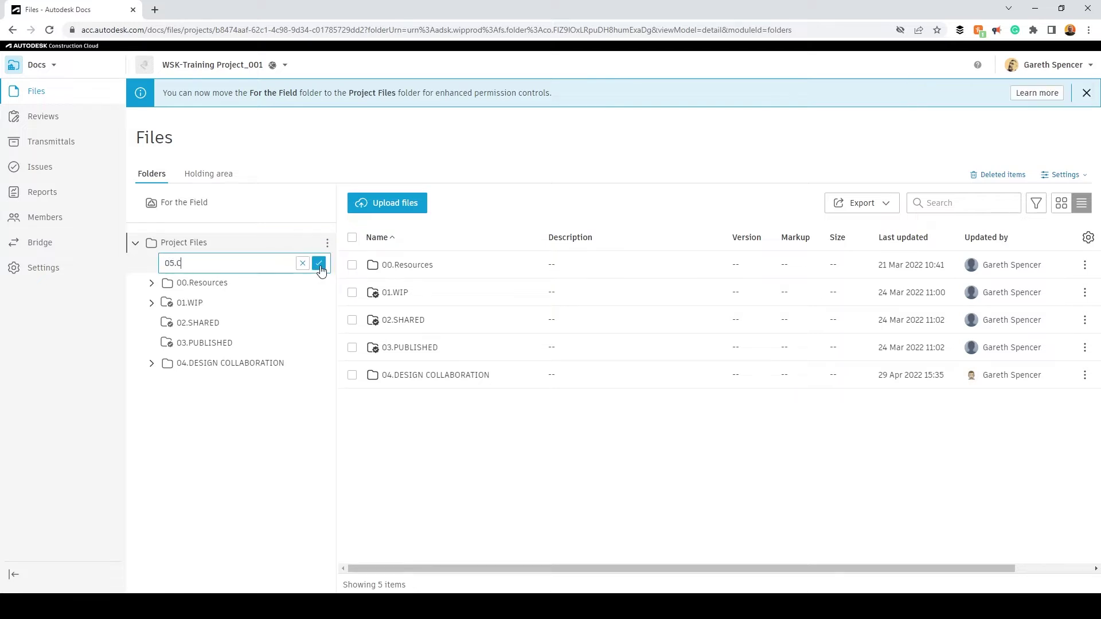
text(LASH REVIEW)
click(319, 263)
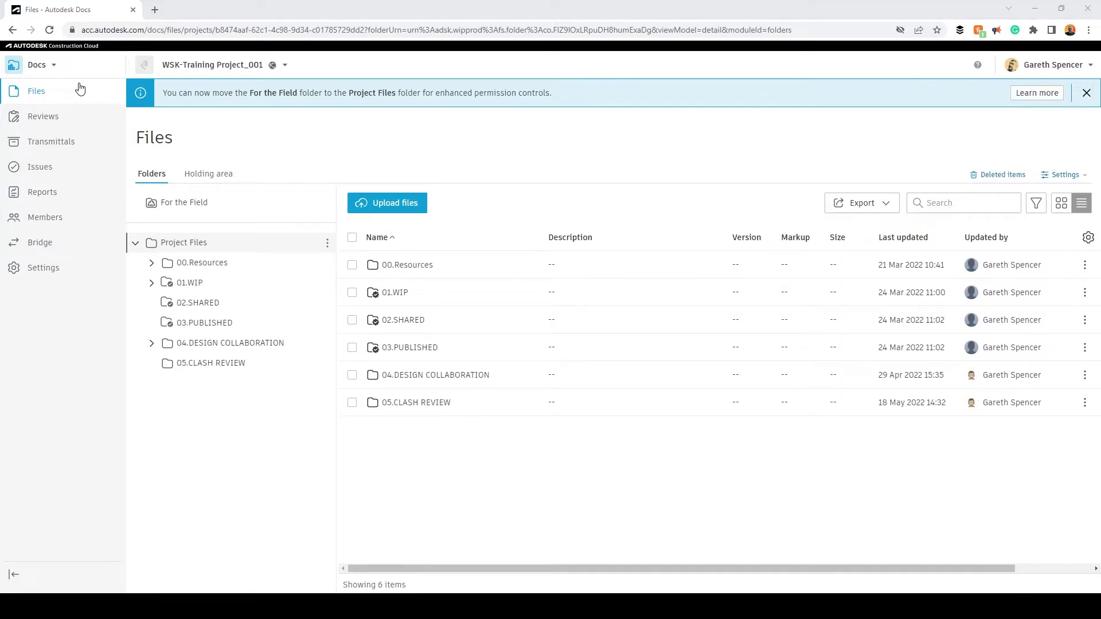
Step: Switch to Model Coordination and select 05.CLASH REVIEW under Project Files as the coordination folder for a new coordination space
click(50, 67)
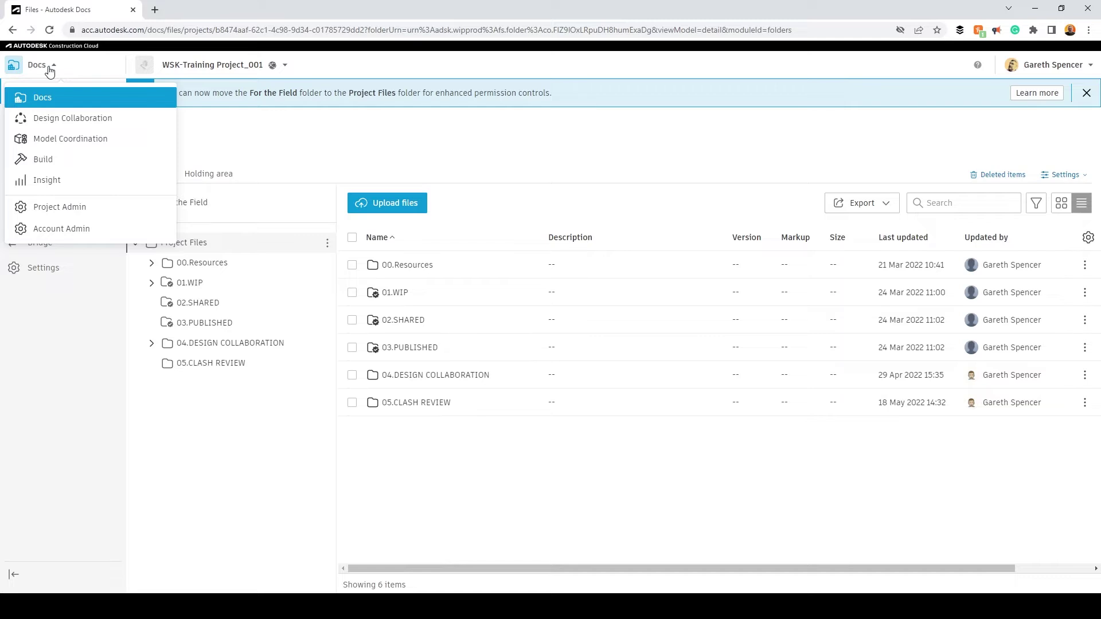
click(53, 139)
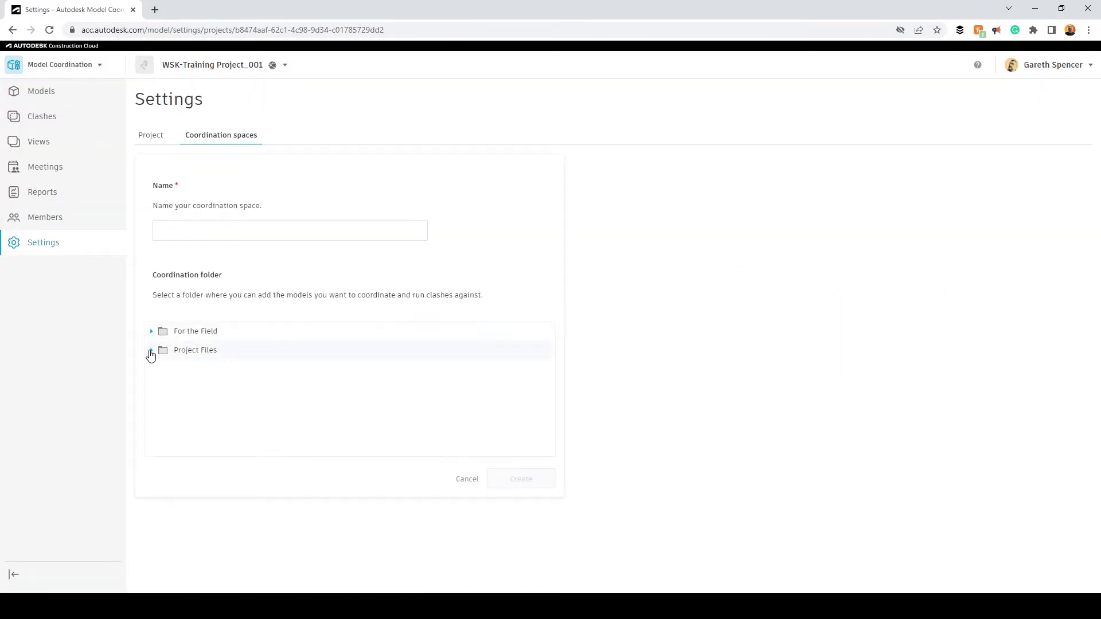
click(151, 351)
scroll(287, 378, down, 1)
scroll(229, 367, up, 1)
click(151, 350)
click(150, 351)
scroll(234, 384, down, 1)
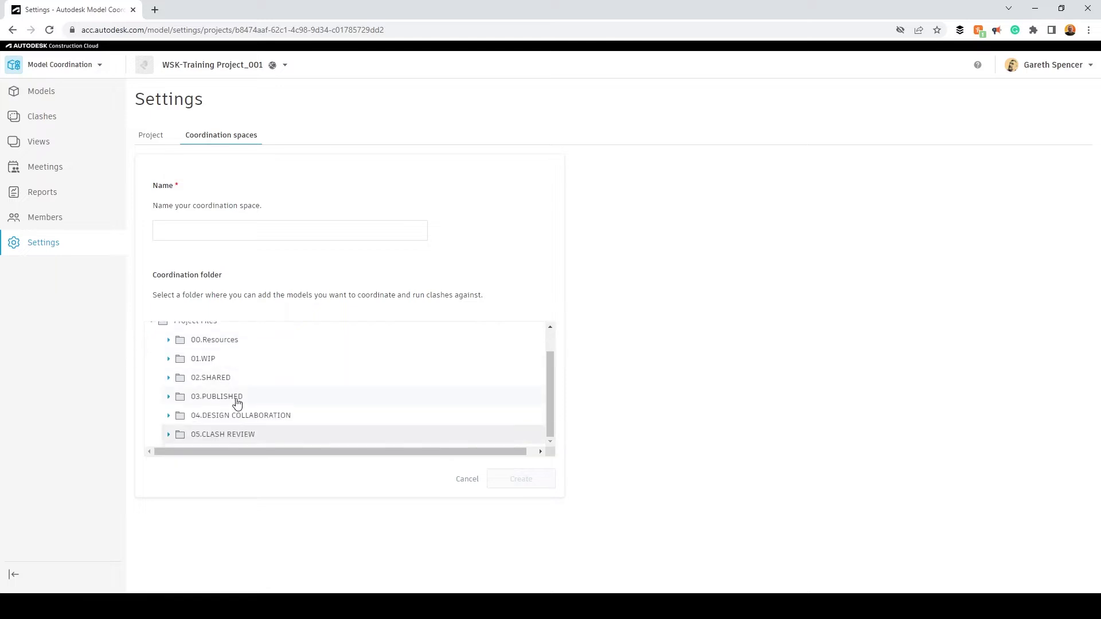
click(227, 437)
Step: Name the new coordination space "Model coordination" and create it
click(277, 232)
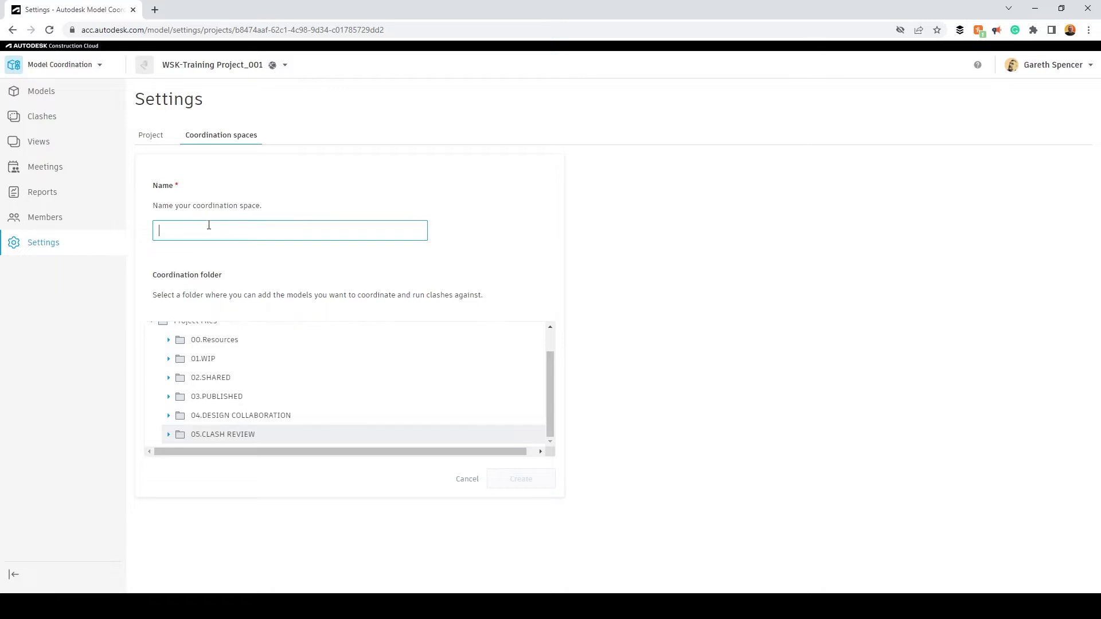
text(Model coordination)
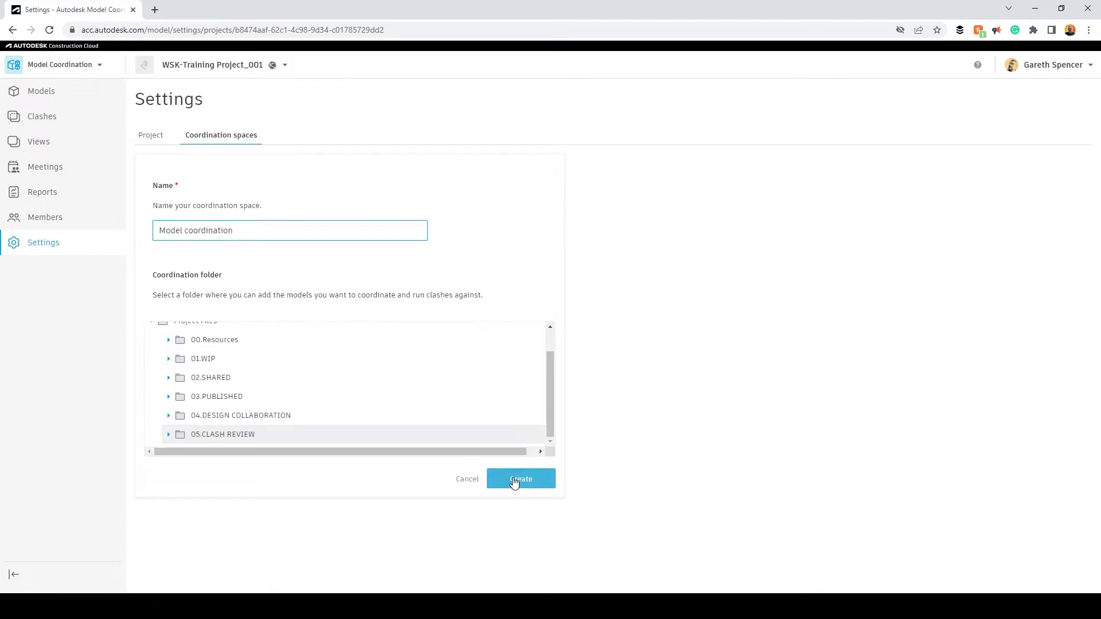
click(514, 480)
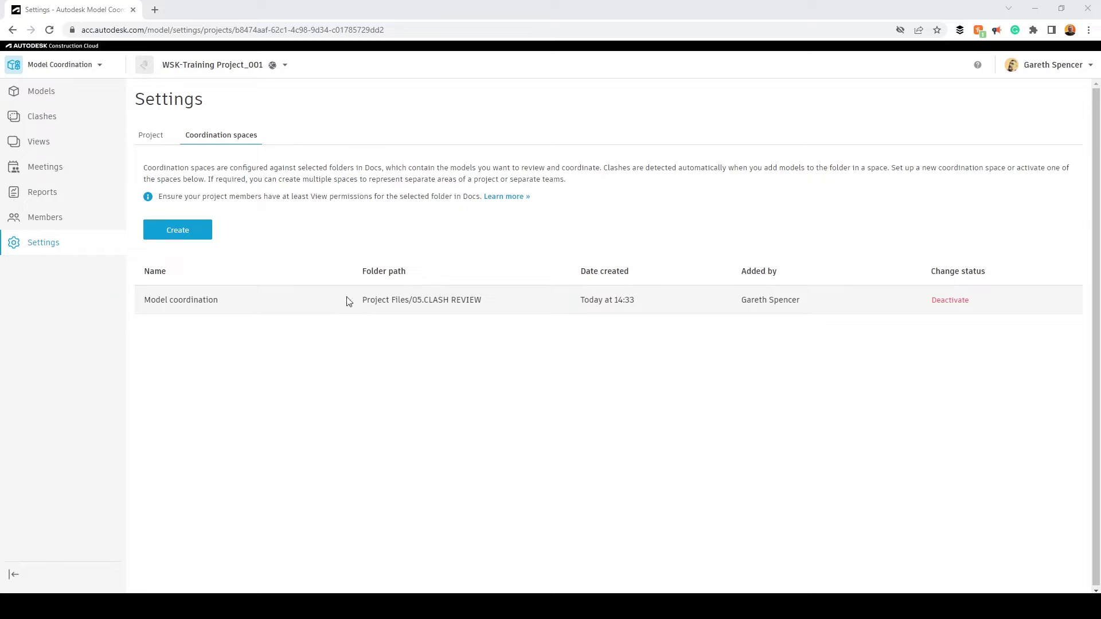
Step: In Docs, copy 12345-STR-A2-XX-M3-S-09002.rvt from 01.WIP/STRUCTURE into 05.CLASH REVIEW, and open the ARCHITECT folder
click(71, 66)
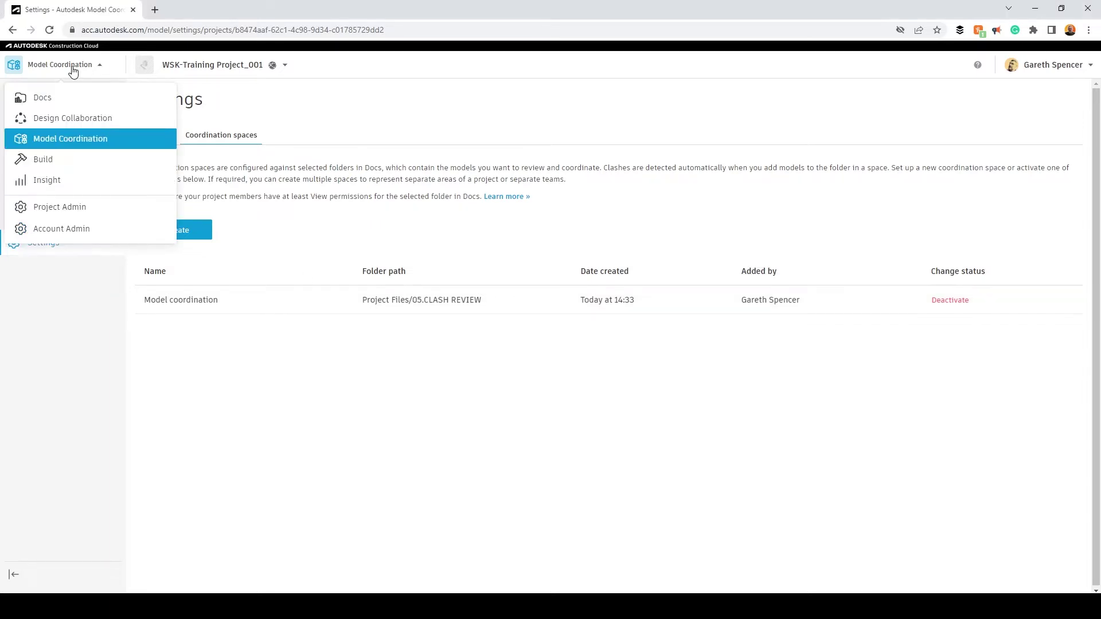
click(55, 99)
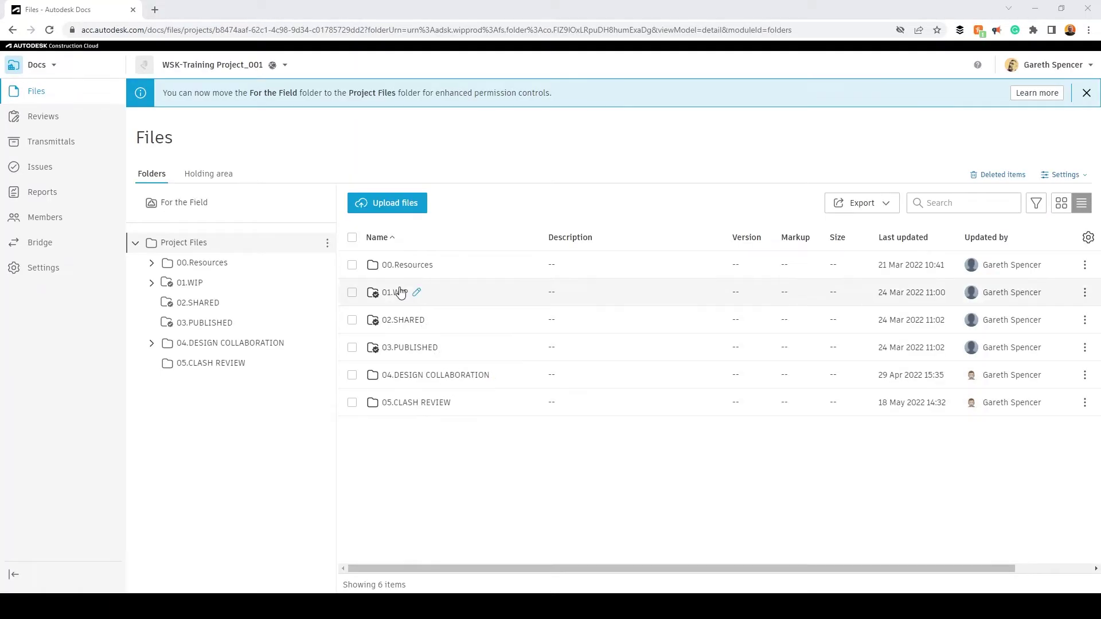
click(399, 293)
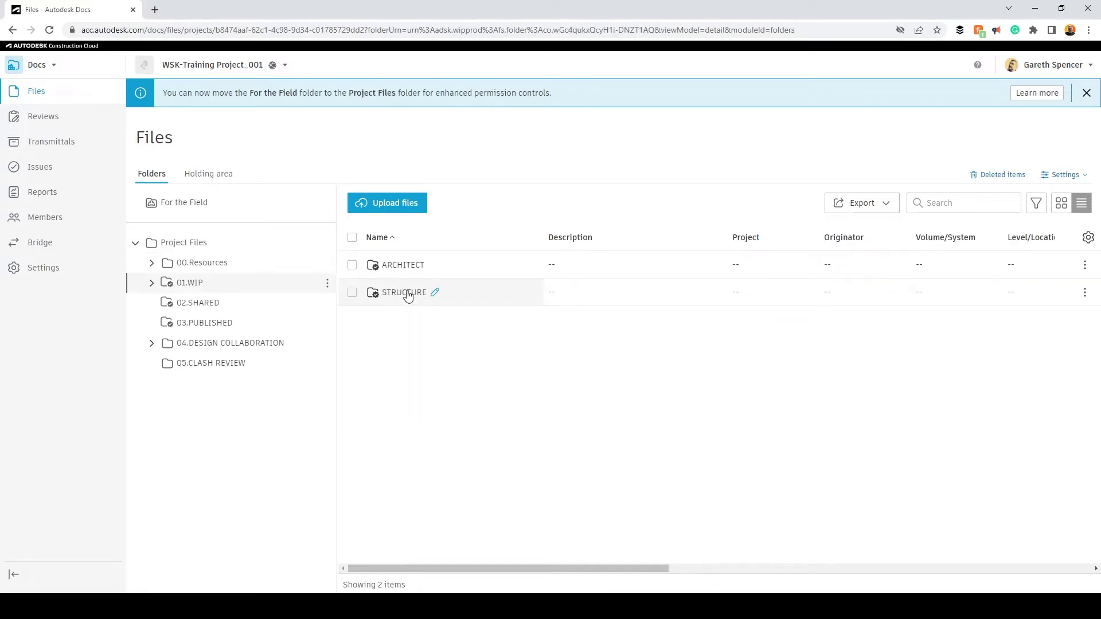
click(406, 293)
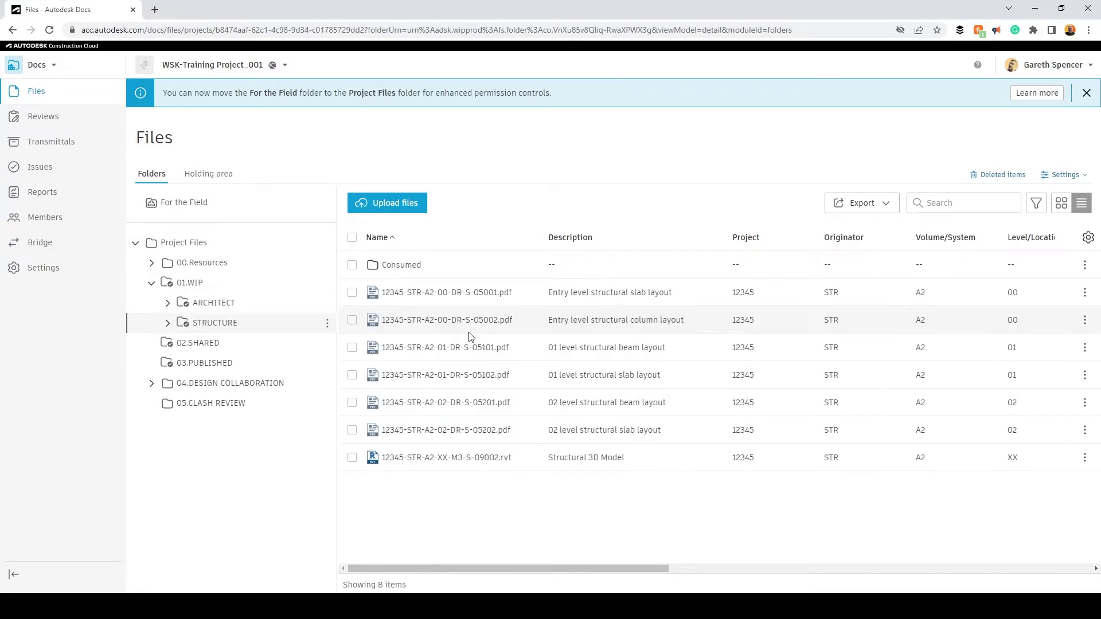
click(351, 458)
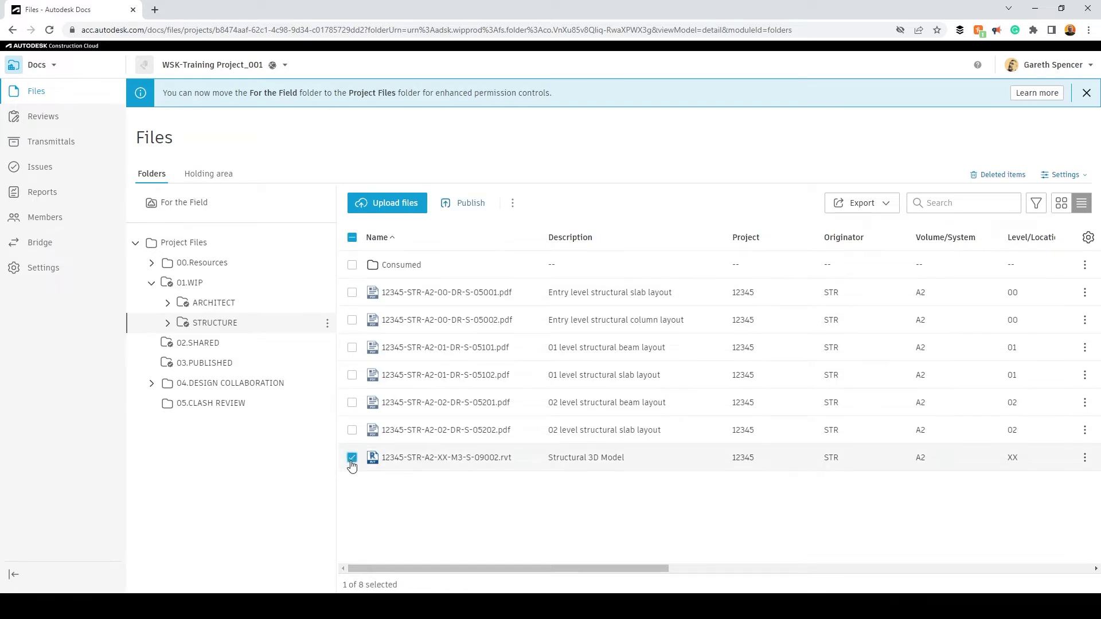
click(514, 205)
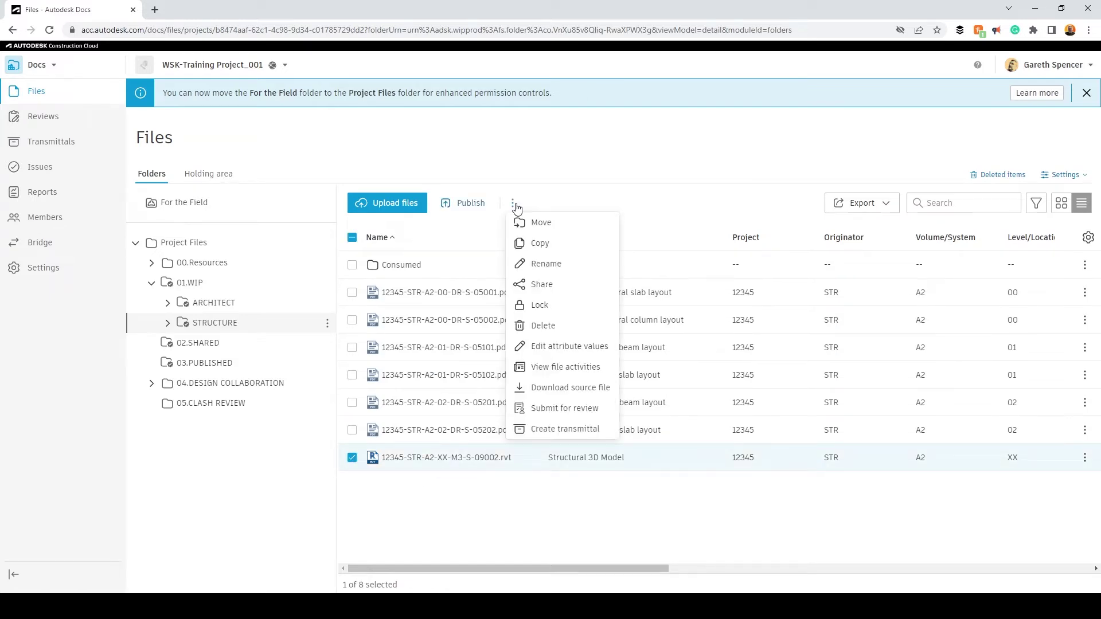
click(540, 248)
click(481, 409)
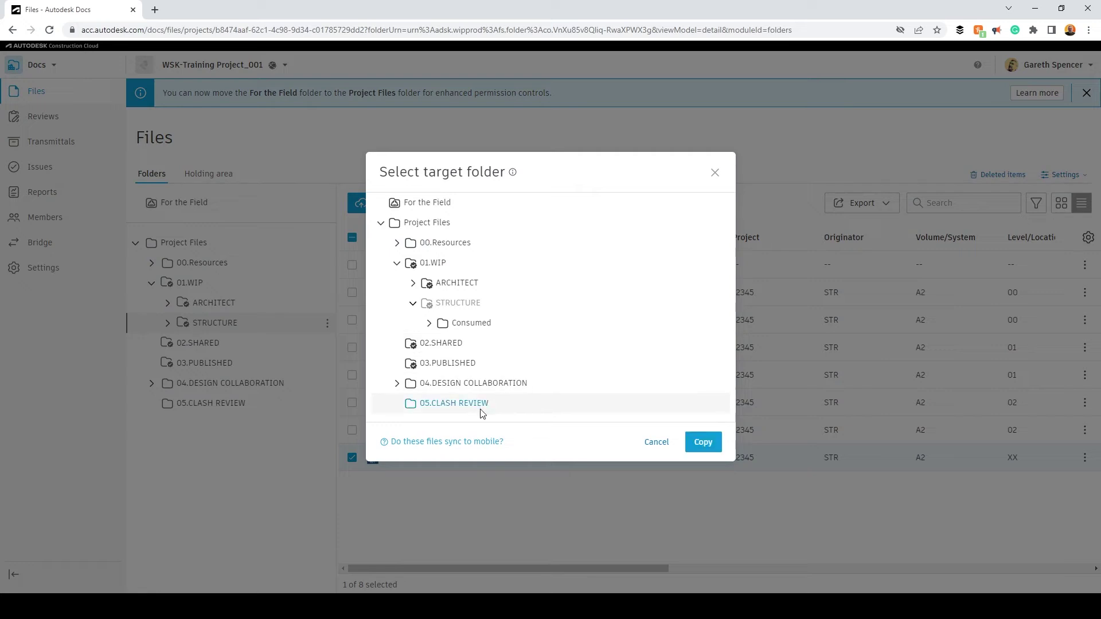
click(705, 443)
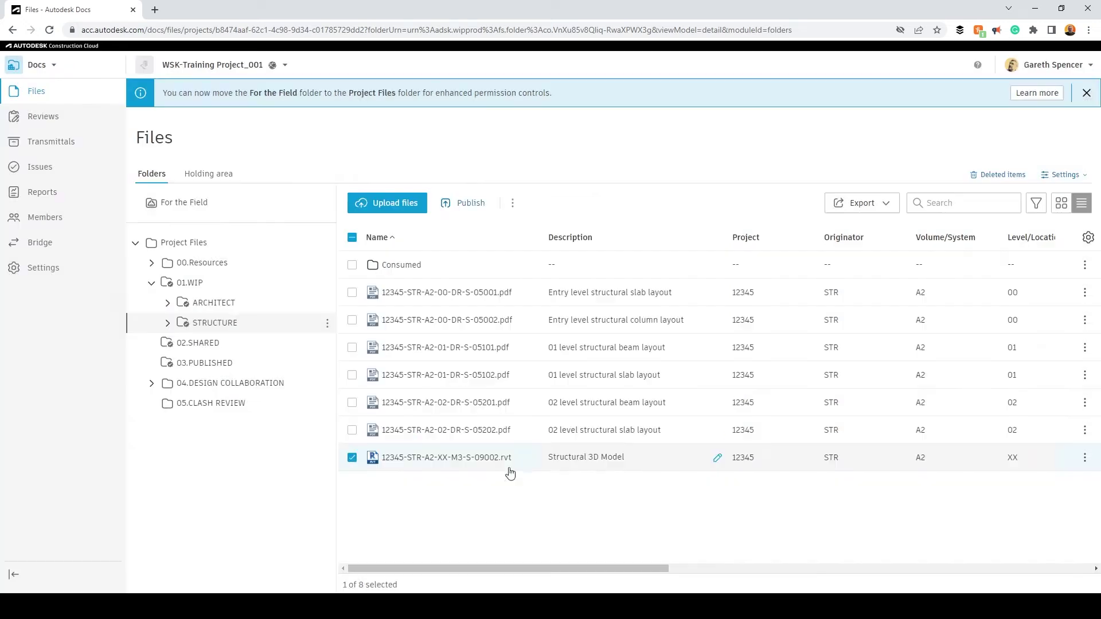
click(230, 304)
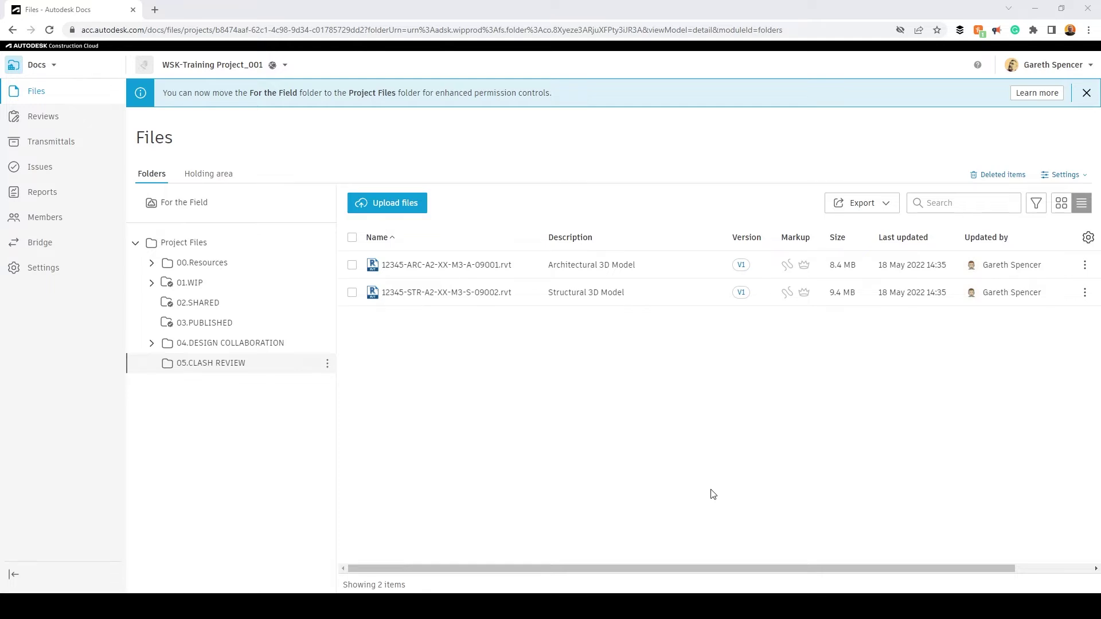
Step: Switch to Model Coordination and open the architectural and structural models together in the viewer
click(47, 70)
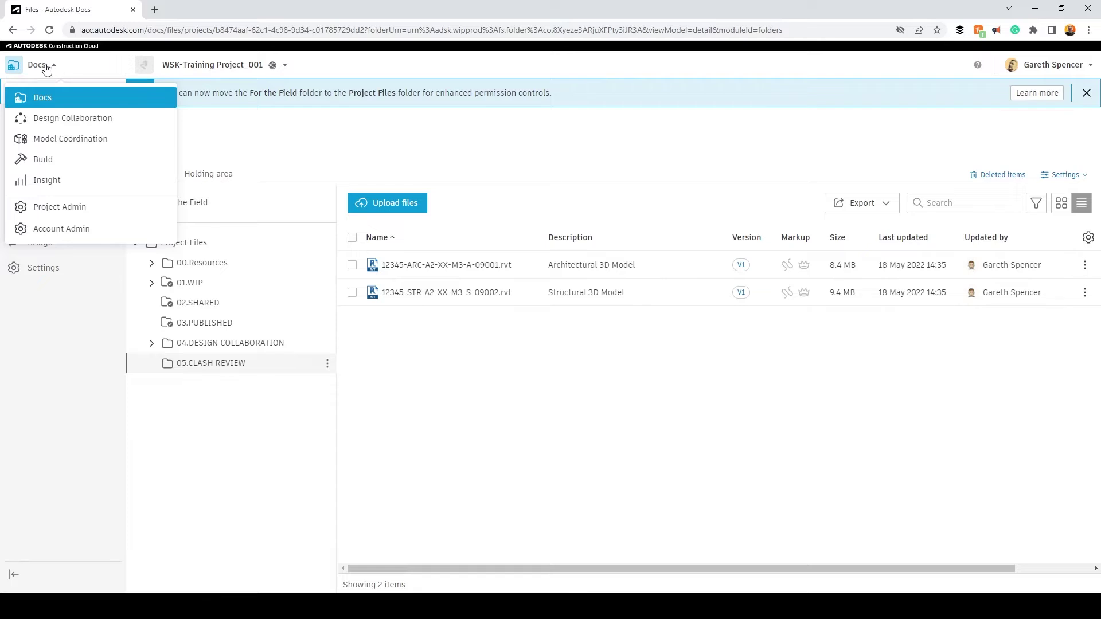
click(54, 143)
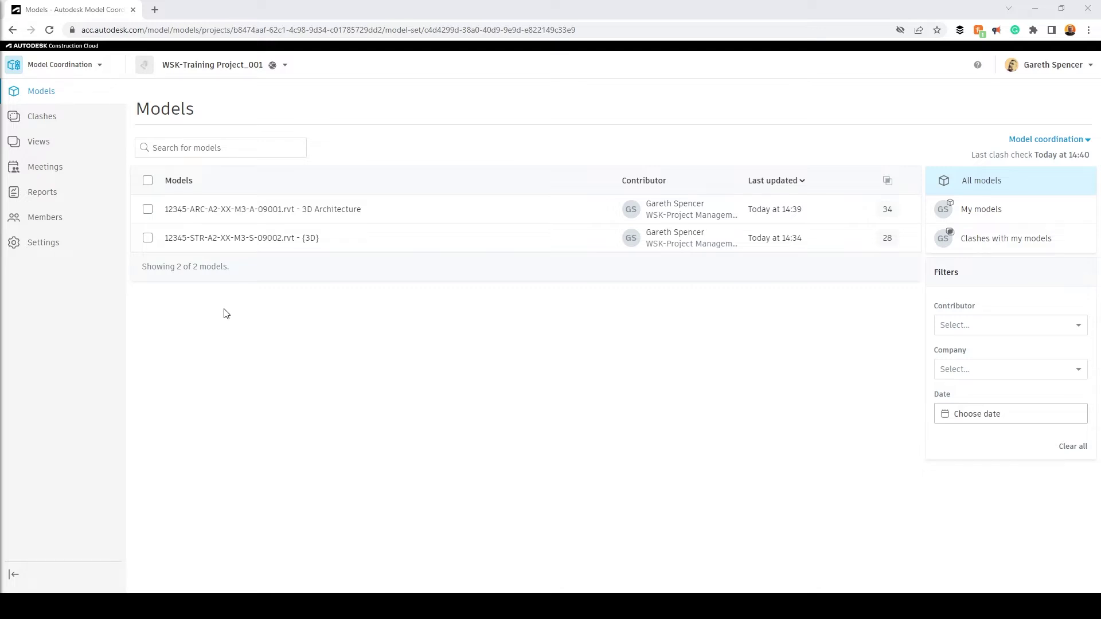
click(147, 180)
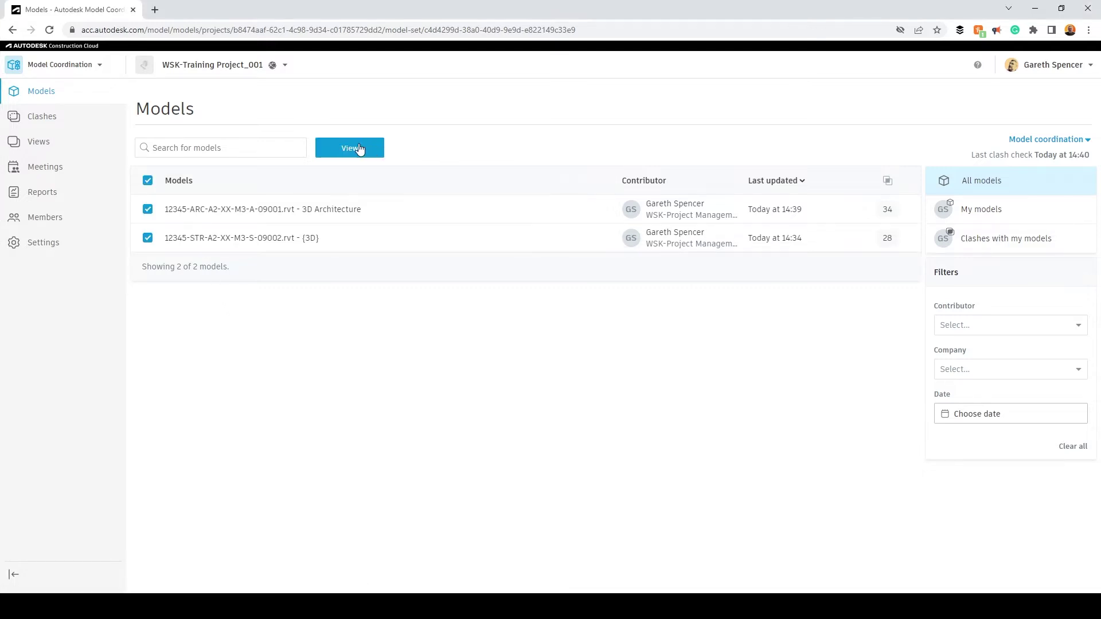
click(358, 147)
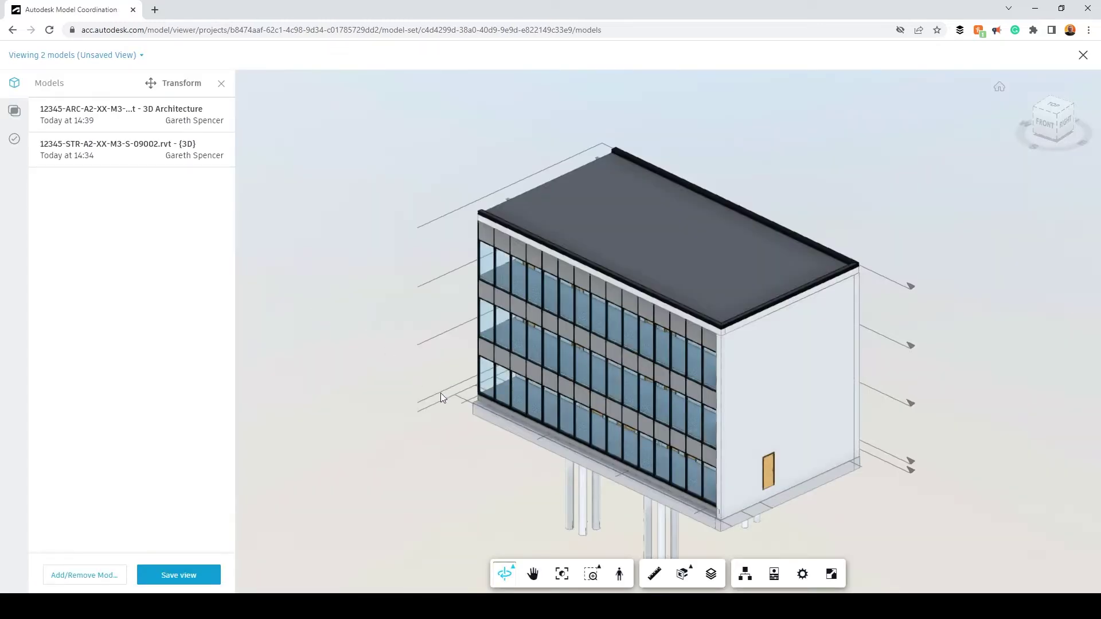
Step: Examine the combined building from its open side and check the properties of the middle floor's interior partition wall
drag(890, 470, 920, 411)
mouse_move(657, 383)
mouse_down()
mouse_move(795, 386)
mouse_move(669, 387)
mouse_up()
scroll(670, 387, up, 5)
scroll(669, 388, down, 6)
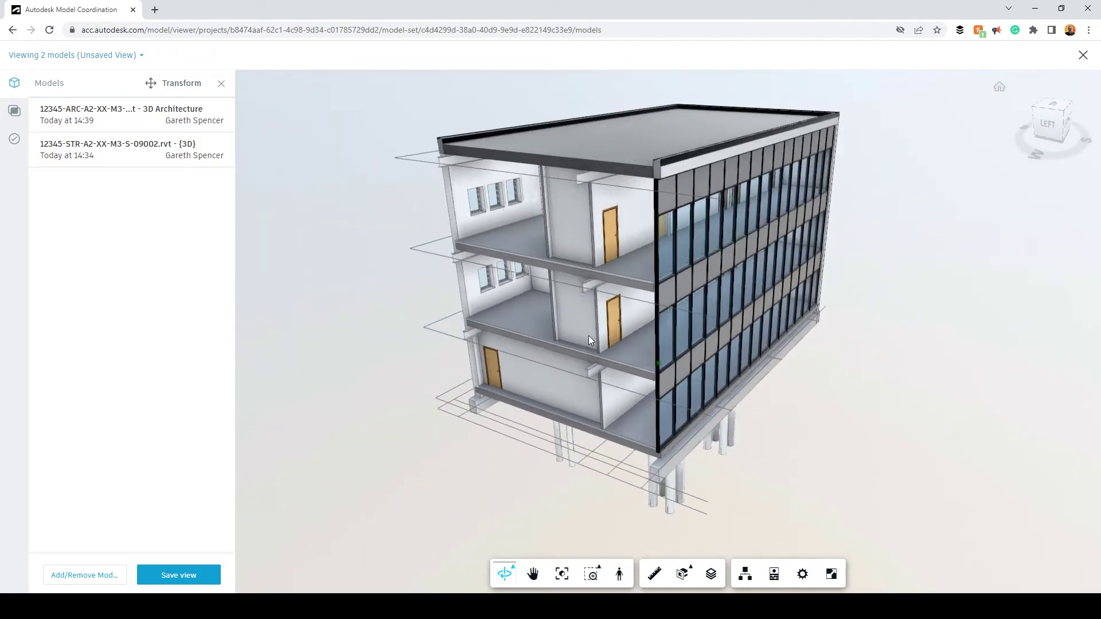
right_click(599, 304)
click(630, 315)
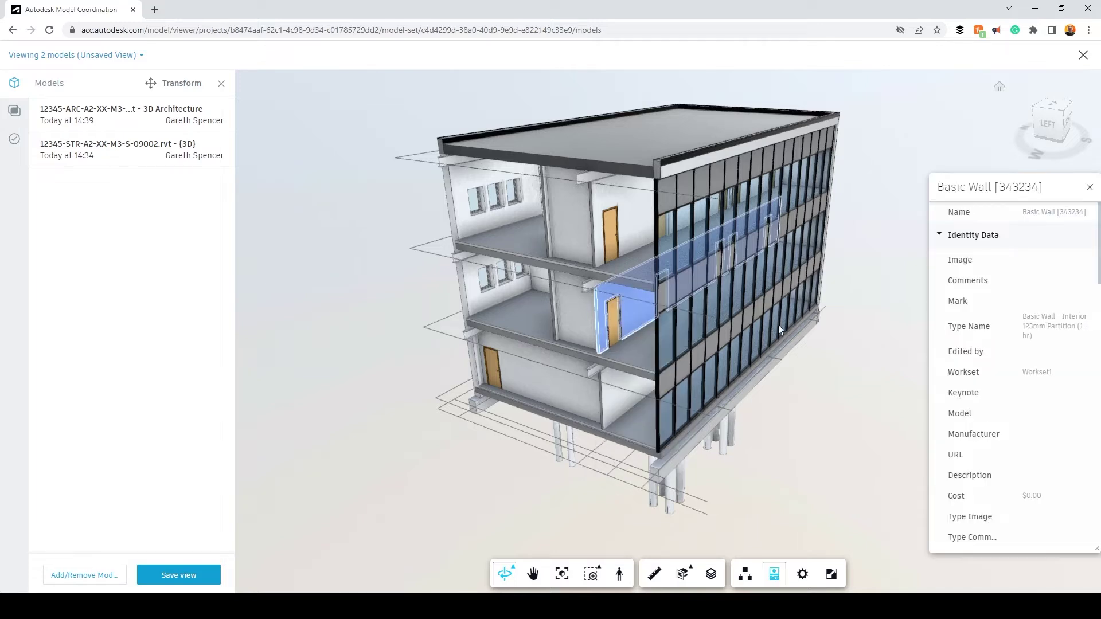
drag(982, 179, 866, 165)
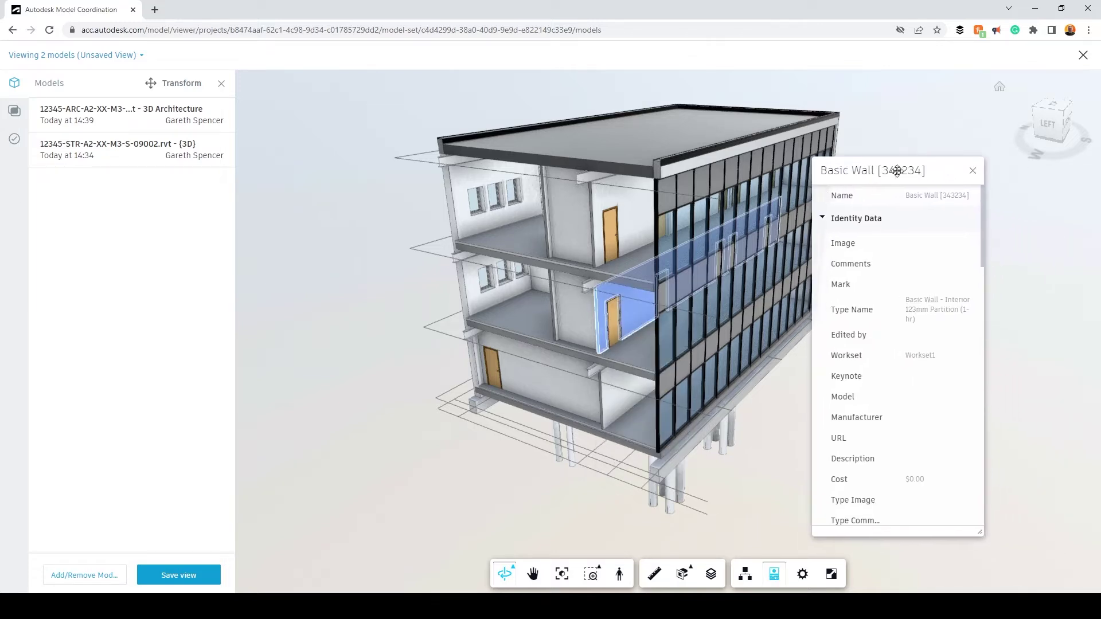
click(973, 172)
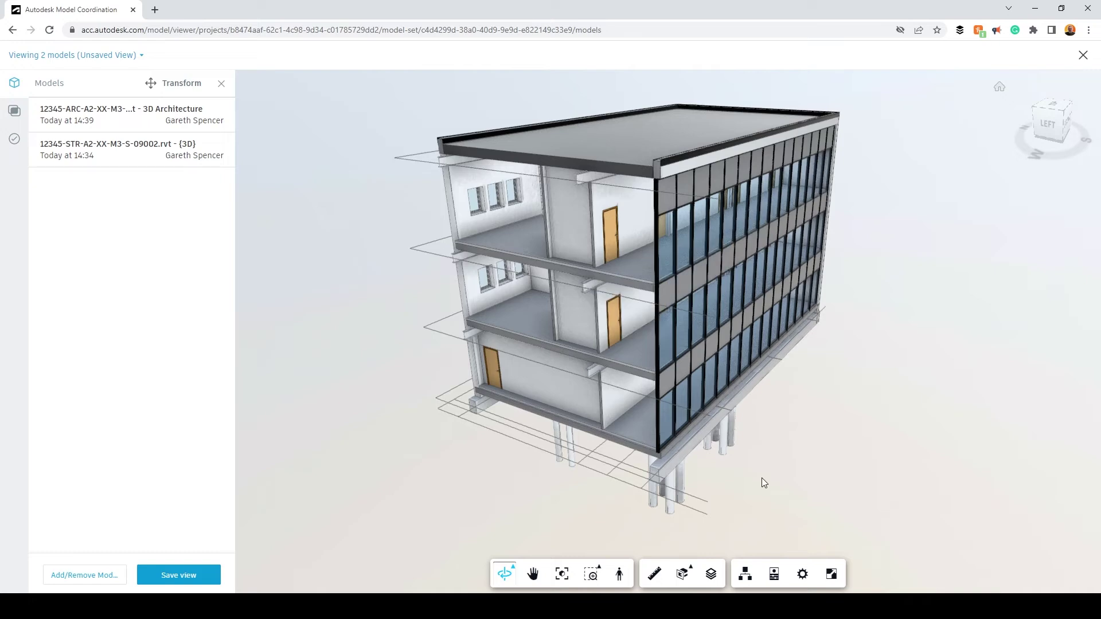
Step: Display the clashes between the architectural and structural models and examine where beams meet walls on the top floor
drag(828, 463, 811, 468)
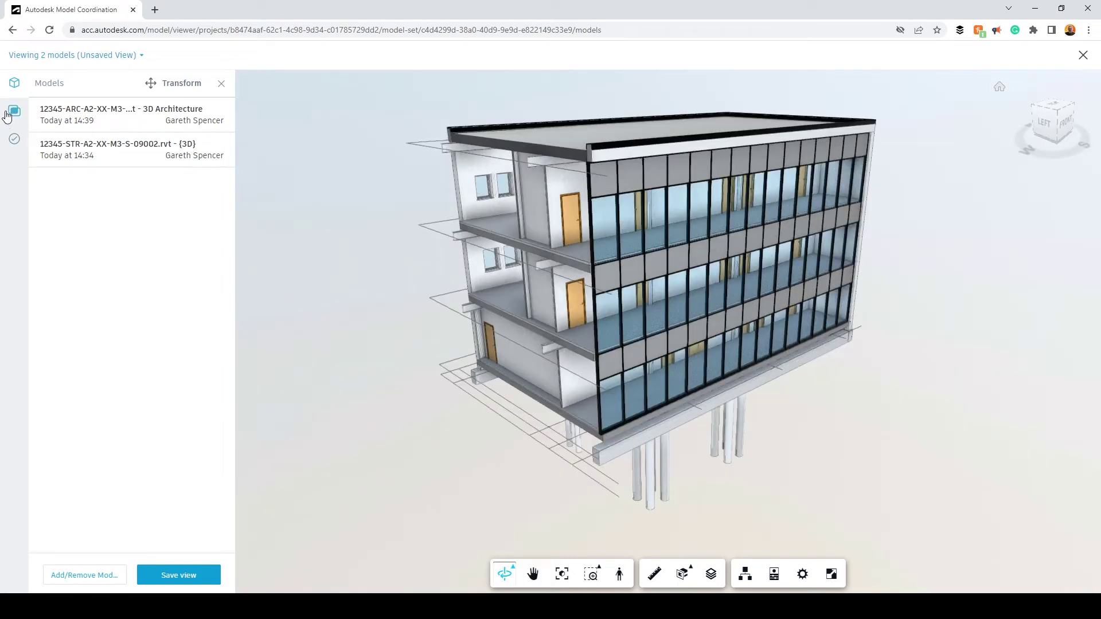
click(13, 112)
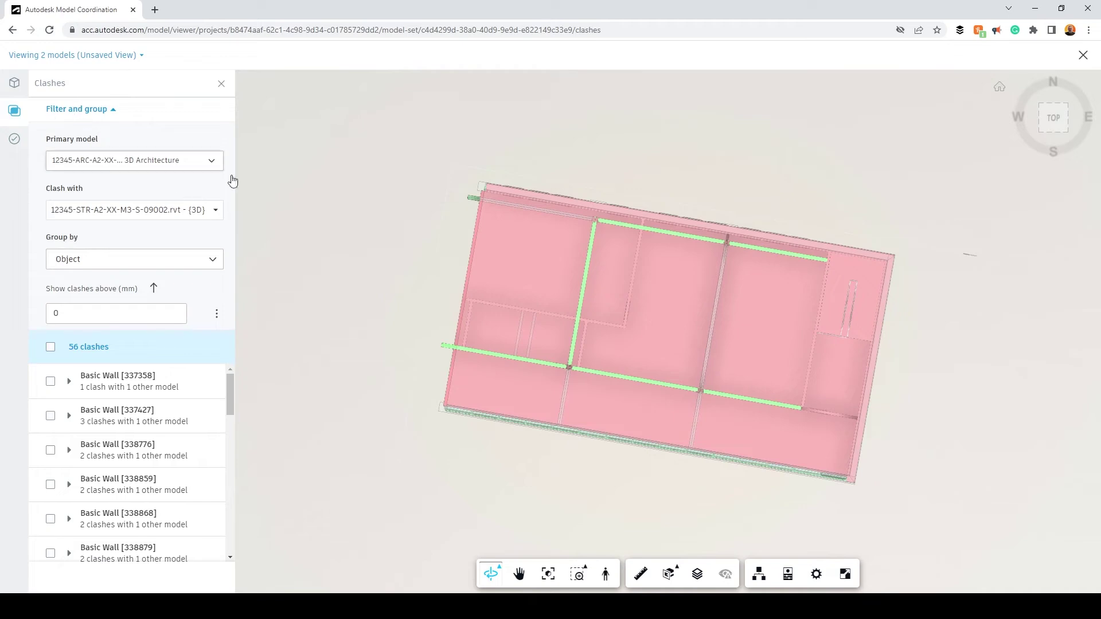
drag(648, 472, 896, 370)
scroll(741, 249, down, 2)
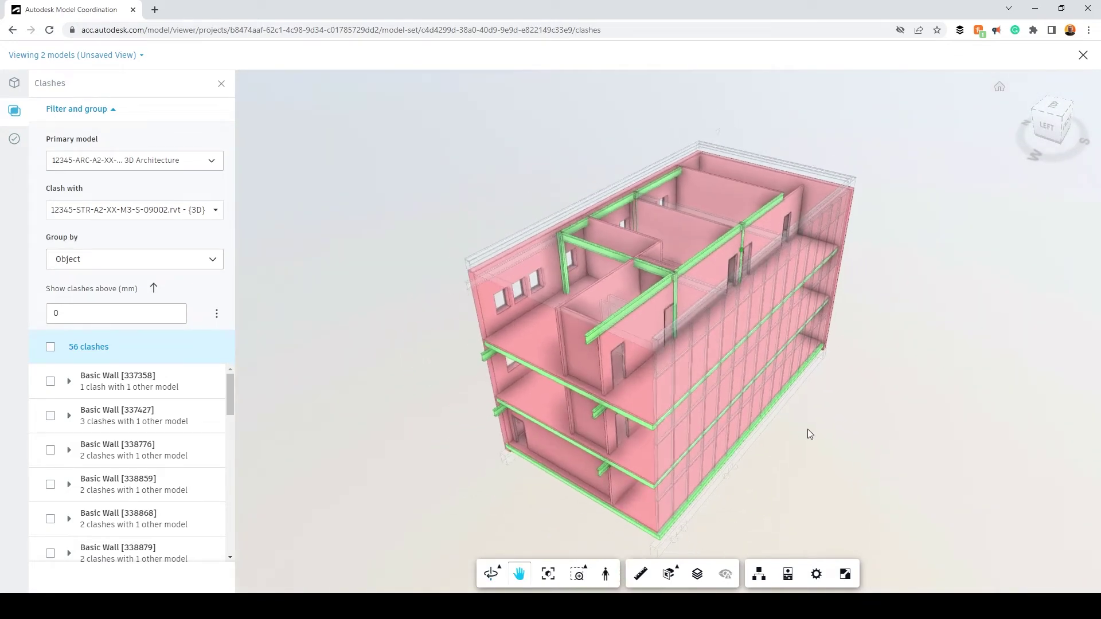
drag(853, 415, 854, 411)
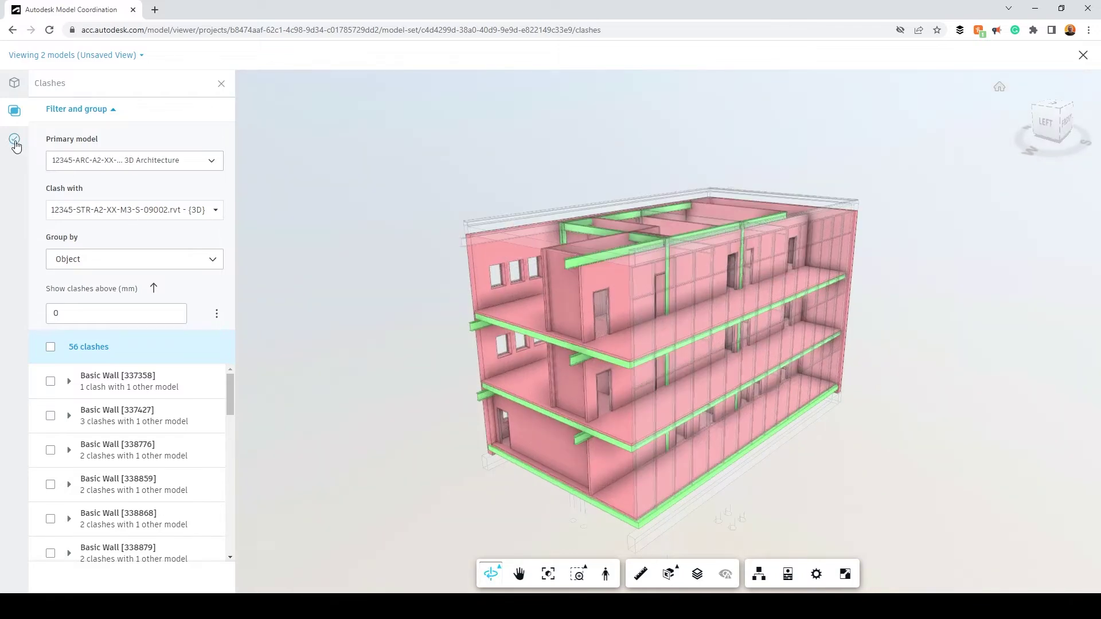
scroll(593, 198, up, 10)
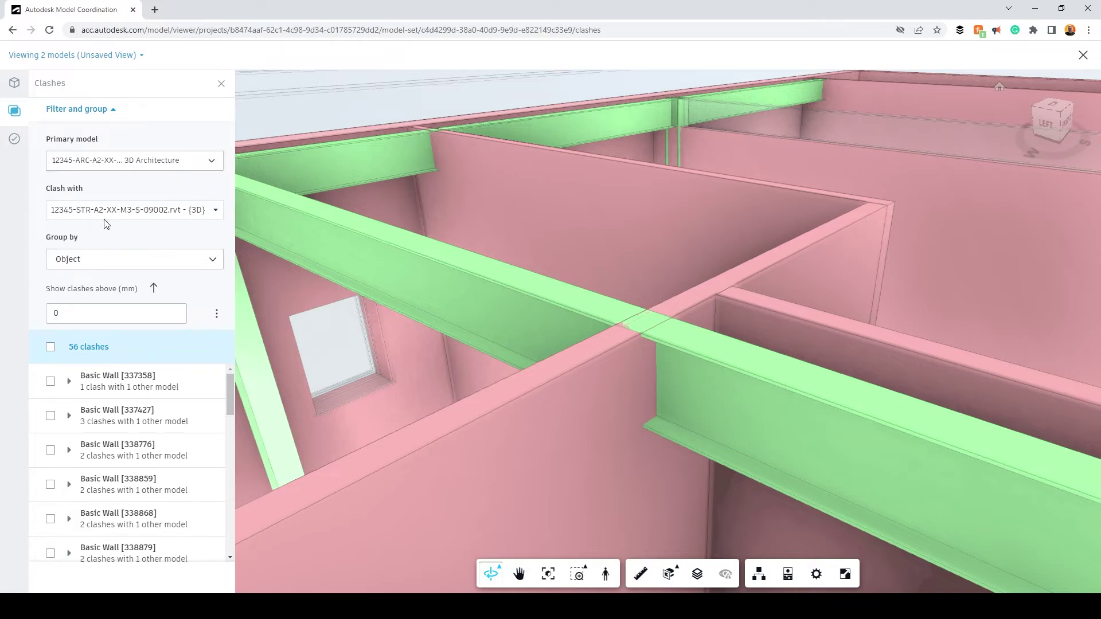
Step: Examine the available clash grouping options and the distance threshold and unit options for filtering clashes
click(187, 267)
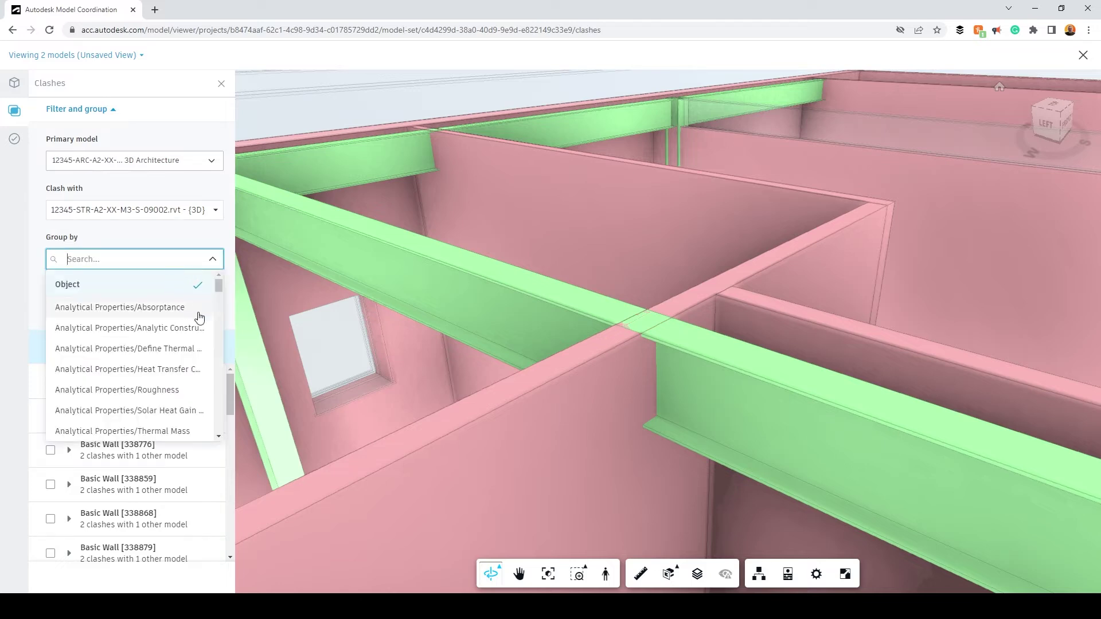
click(163, 234)
click(110, 310)
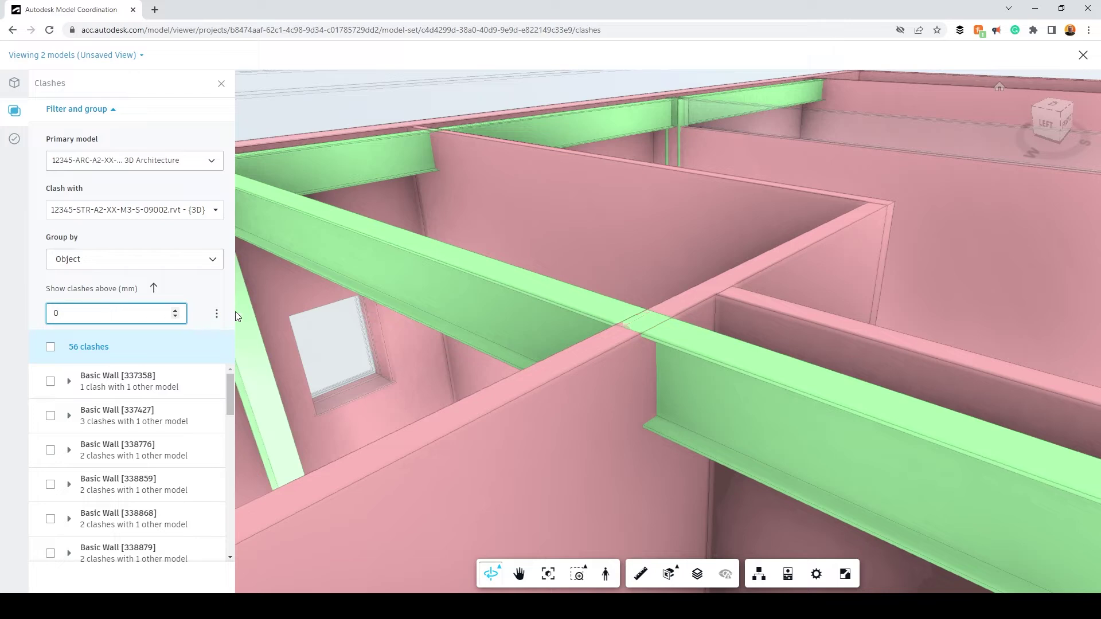
click(217, 314)
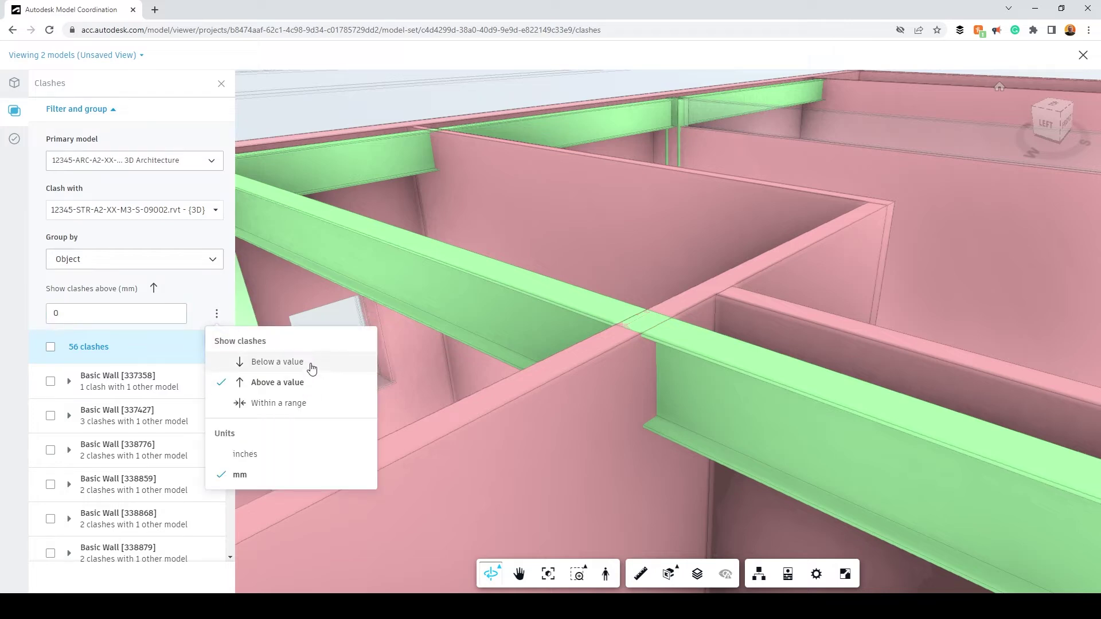
click(206, 292)
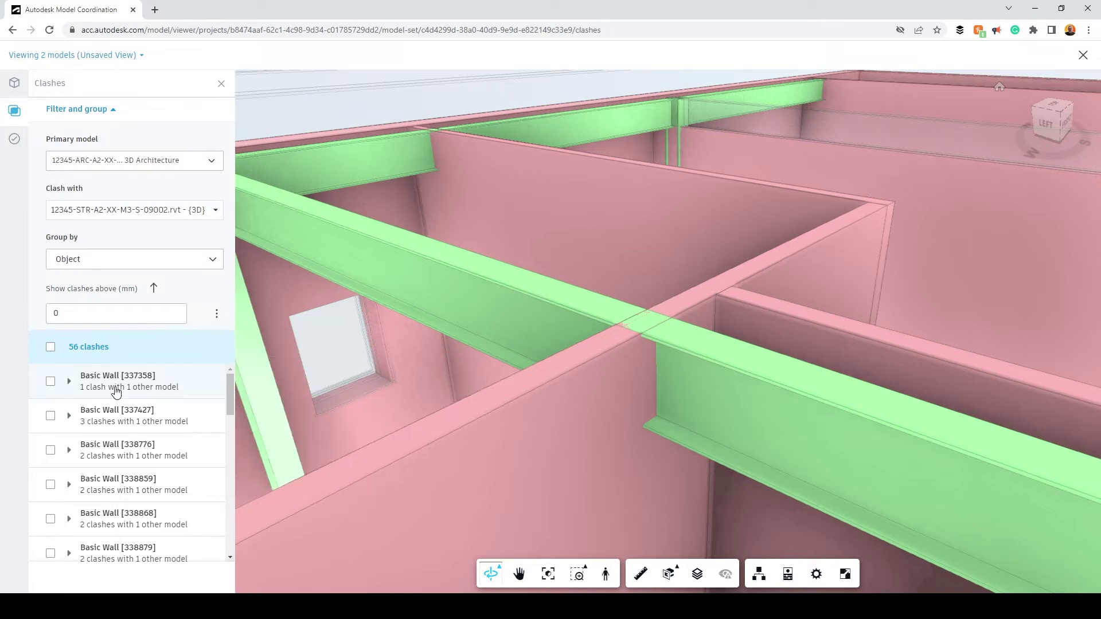
Step: Isolate the clash of Basic Wall [337358] and examine where the wall meets the ground floor slab's edge
click(116, 391)
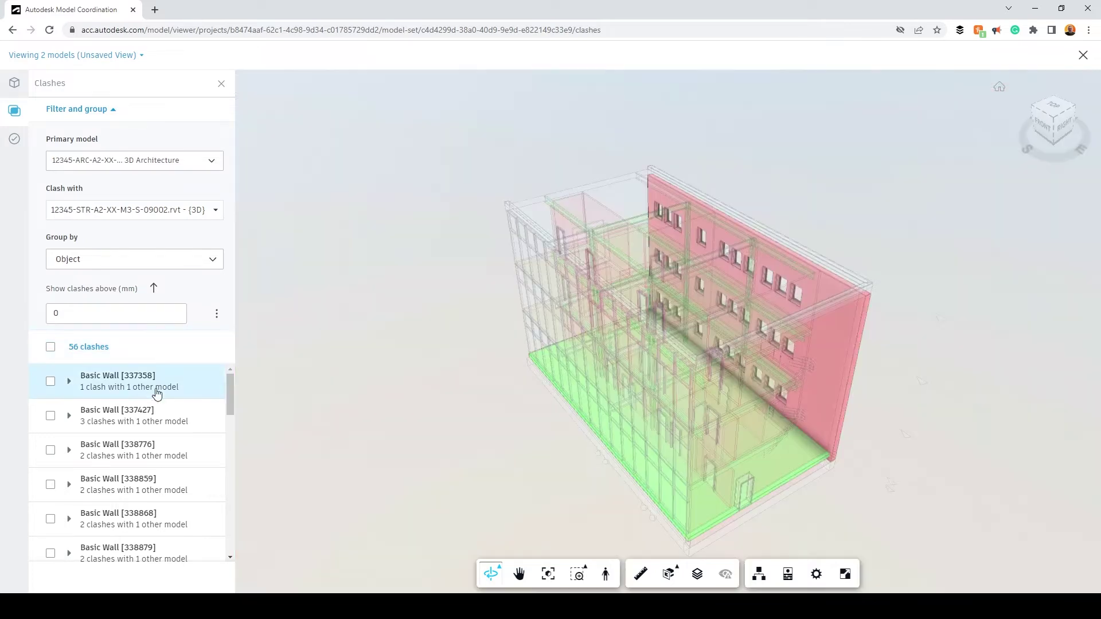
drag(849, 456, 817, 427)
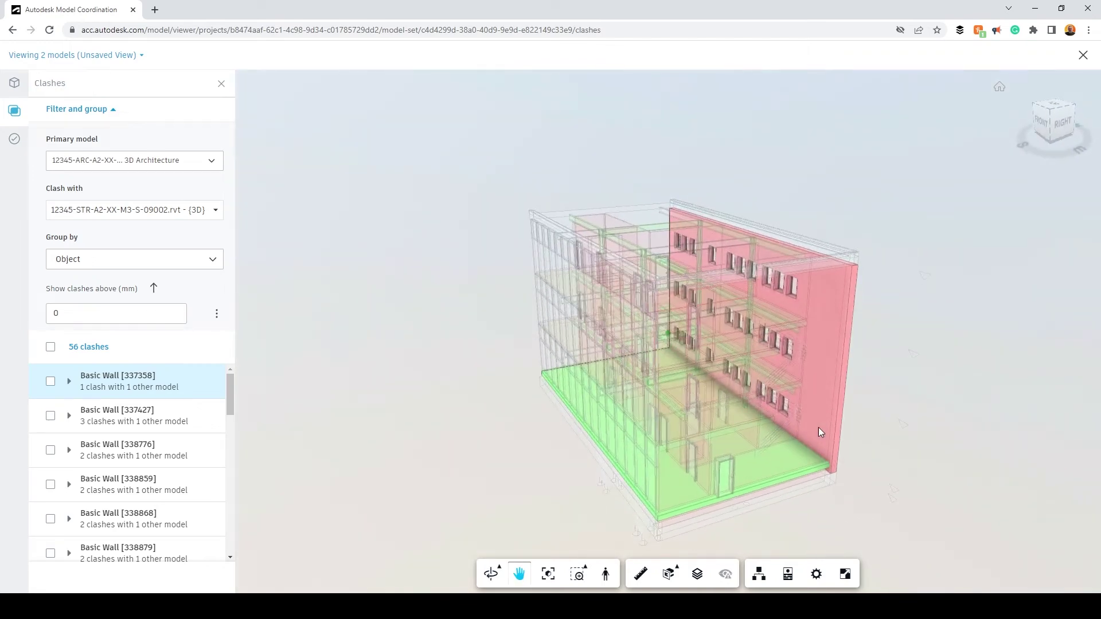
scroll(866, 473, up, 6)
scroll(821, 459, up, 5)
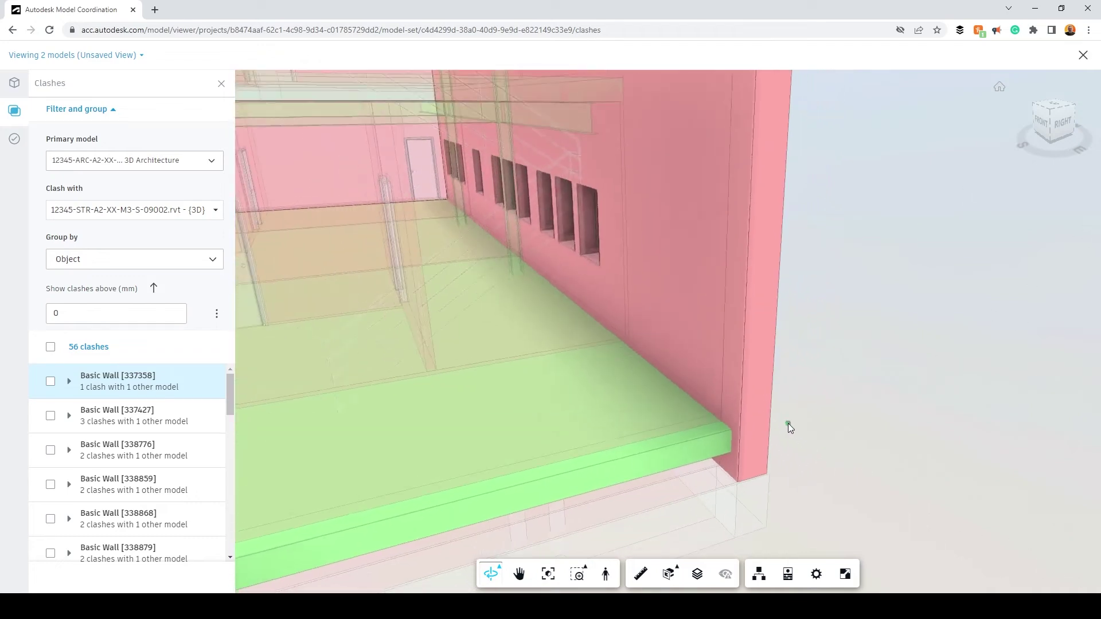
Step: Create an issue for the clash between Basic Wall [337358] and Floor [444482], pinned near the wall's lower corner
click(50, 382)
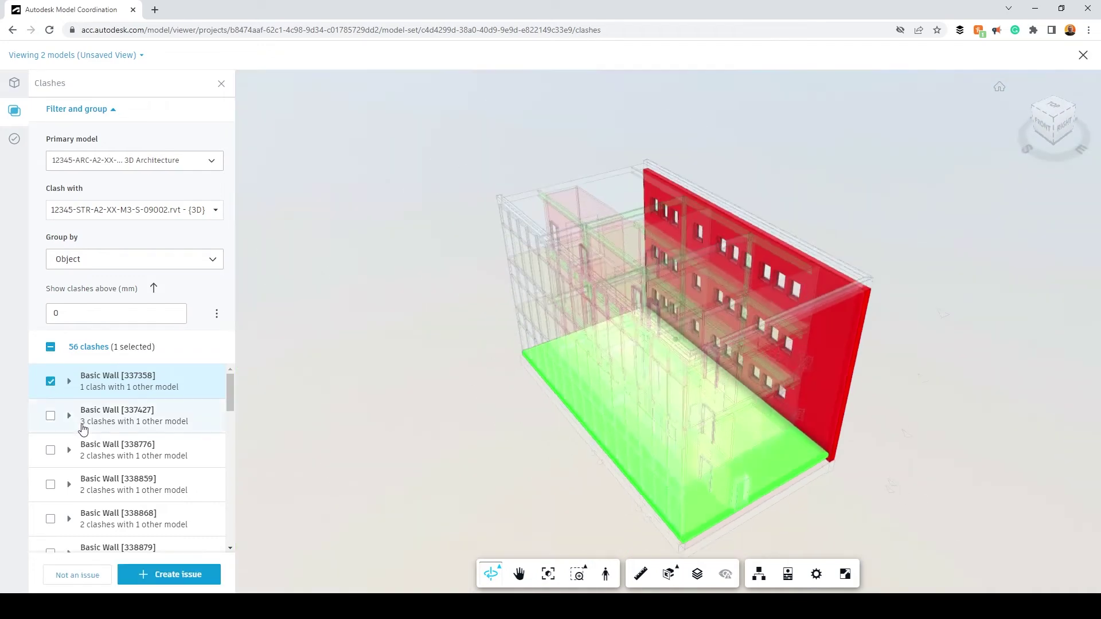
click(68, 382)
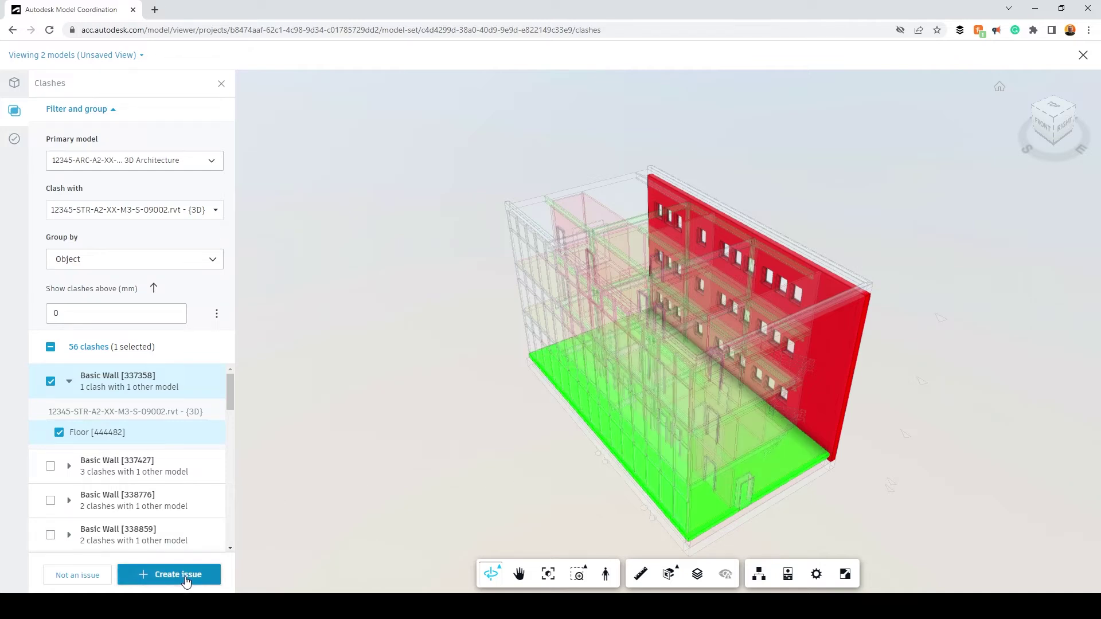
click(185, 575)
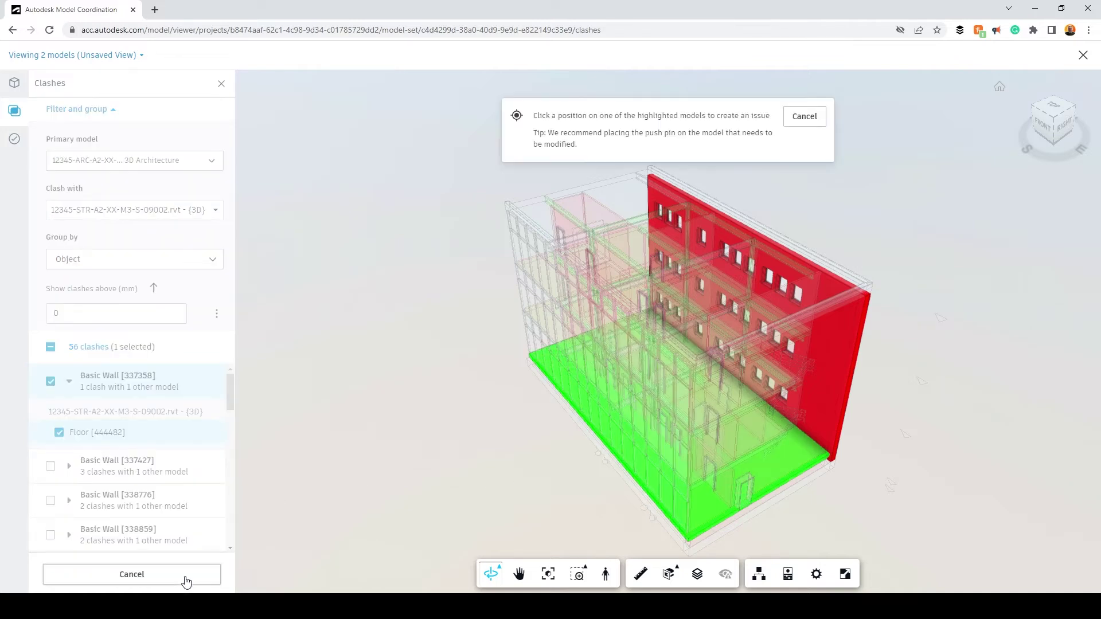
click(820, 446)
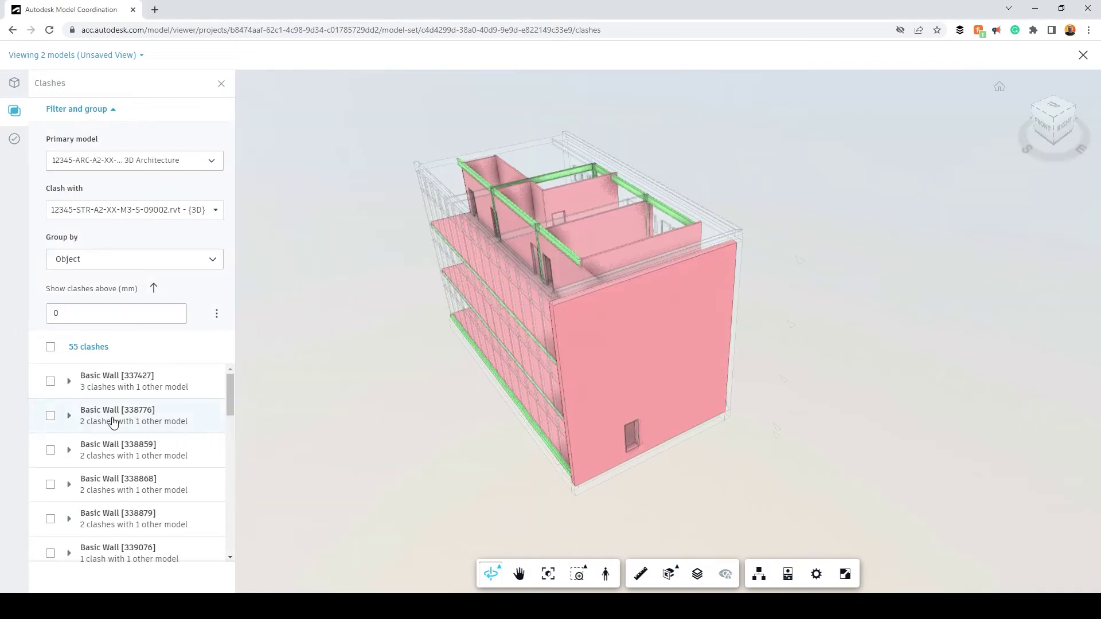
Step: Mark the Basic Wall [338776] clashes as not an issue: Valid interface, comment "This is acceptable as the wall will be notched around beam at a later stage."
click(113, 422)
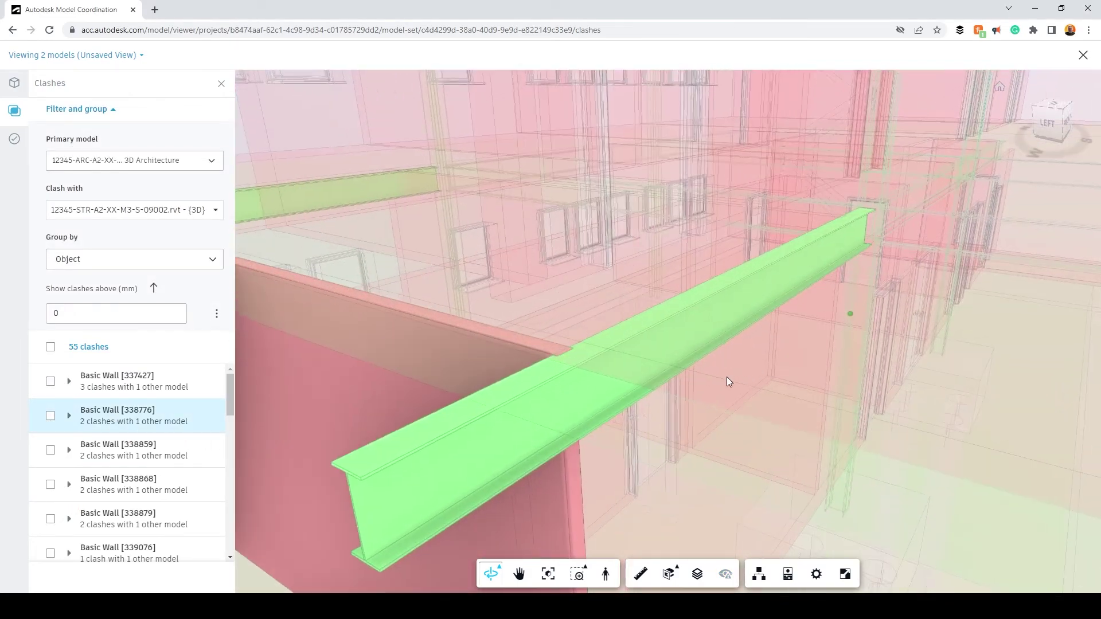
drag(727, 377, 750, 367)
click(50, 416)
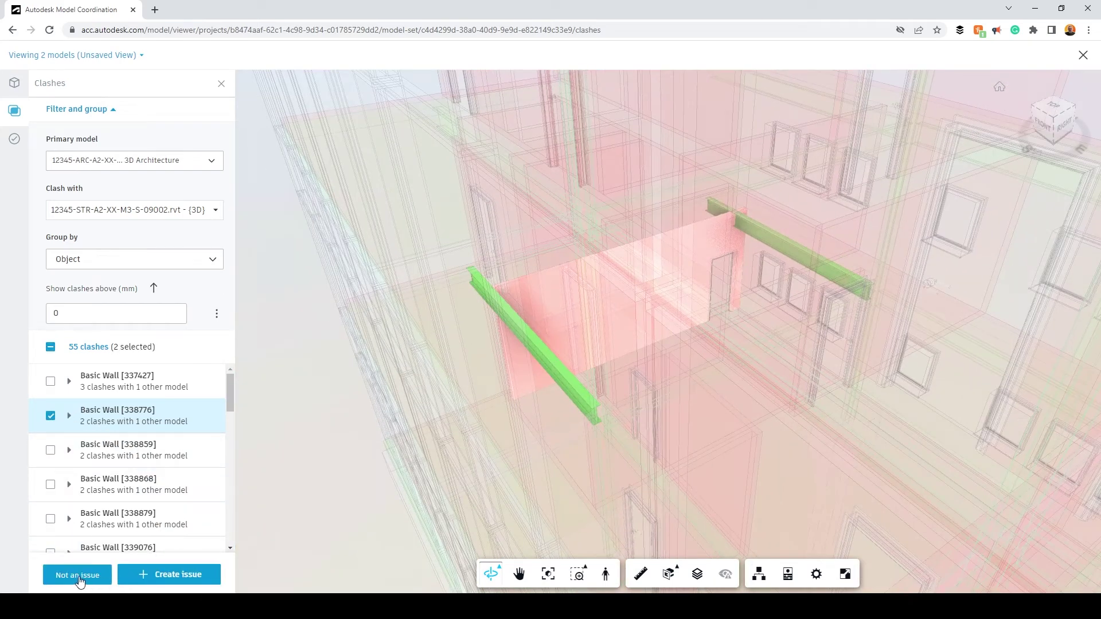
click(80, 580)
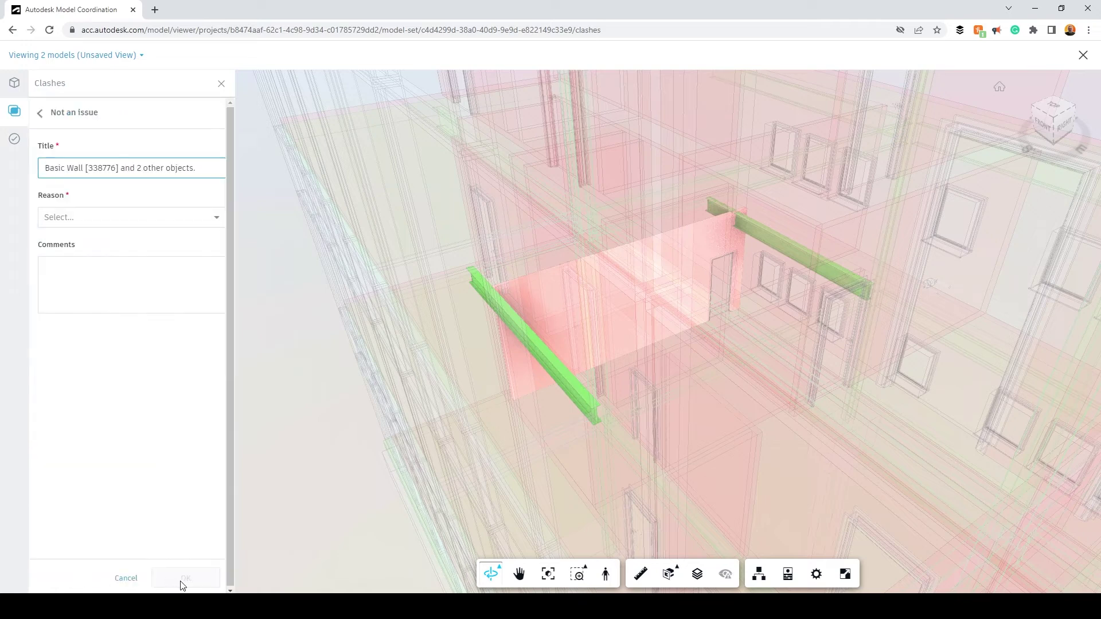
click(196, 224)
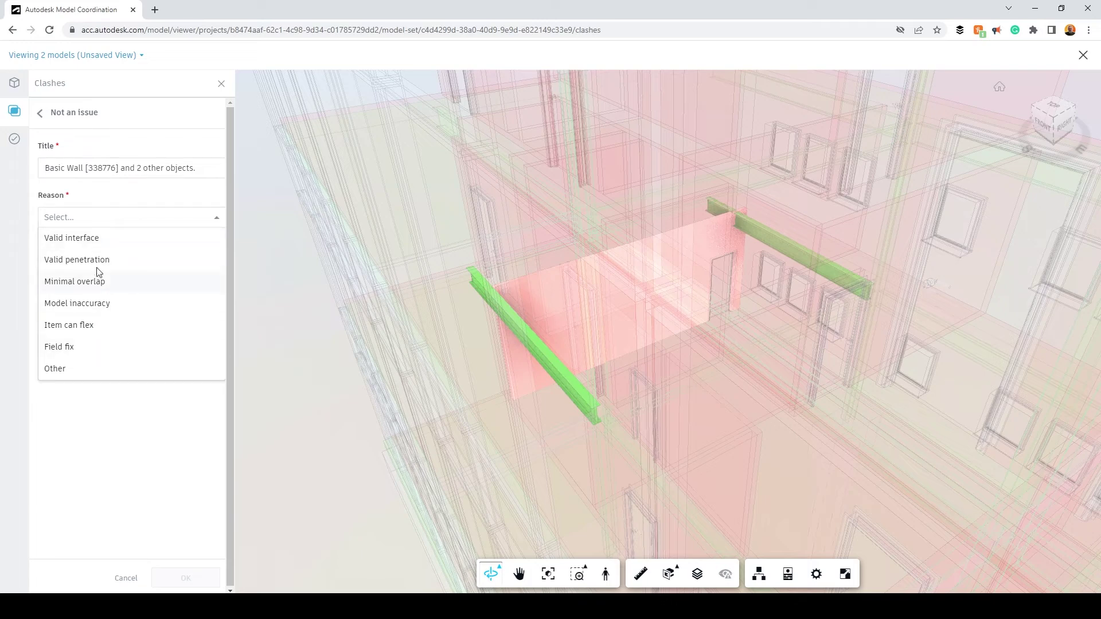
click(89, 245)
click(122, 274)
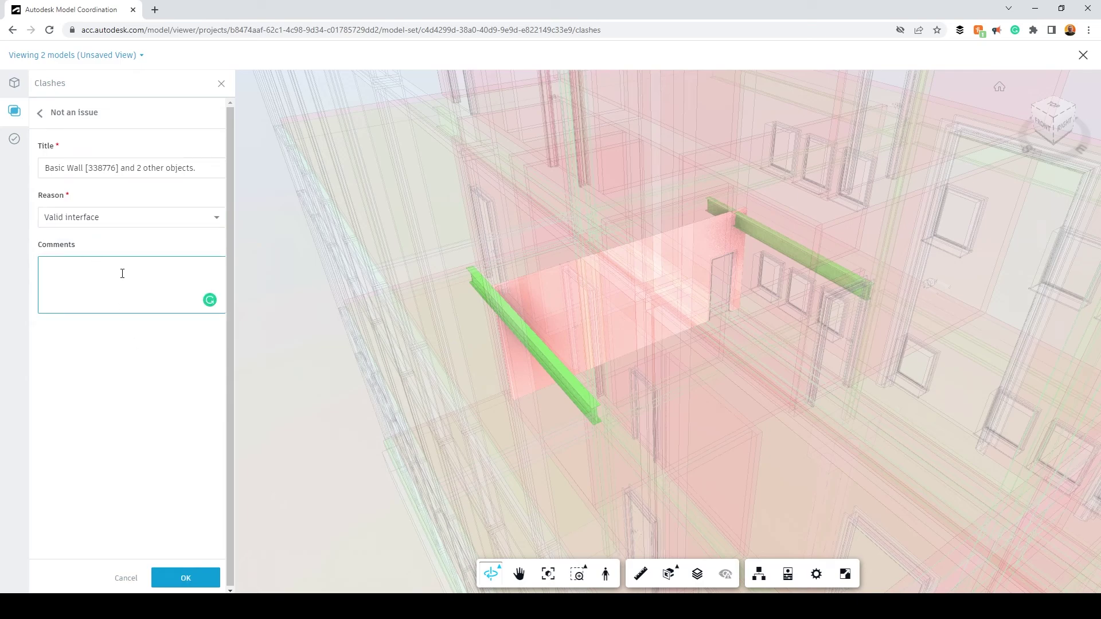
text(This is acceptable as the wall will be notched around beam at a later stage.)
click(187, 577)
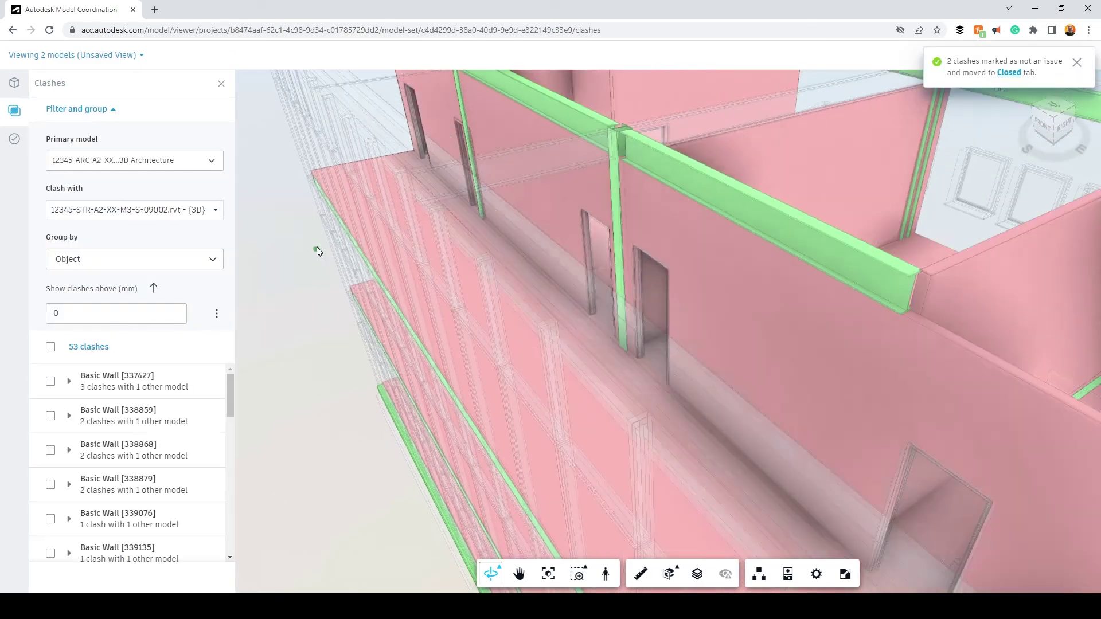
Step: Review the project's assigned and closed clashes and check the list of saved views
scroll(316, 246, down, 5)
drag(321, 253, 825, 256)
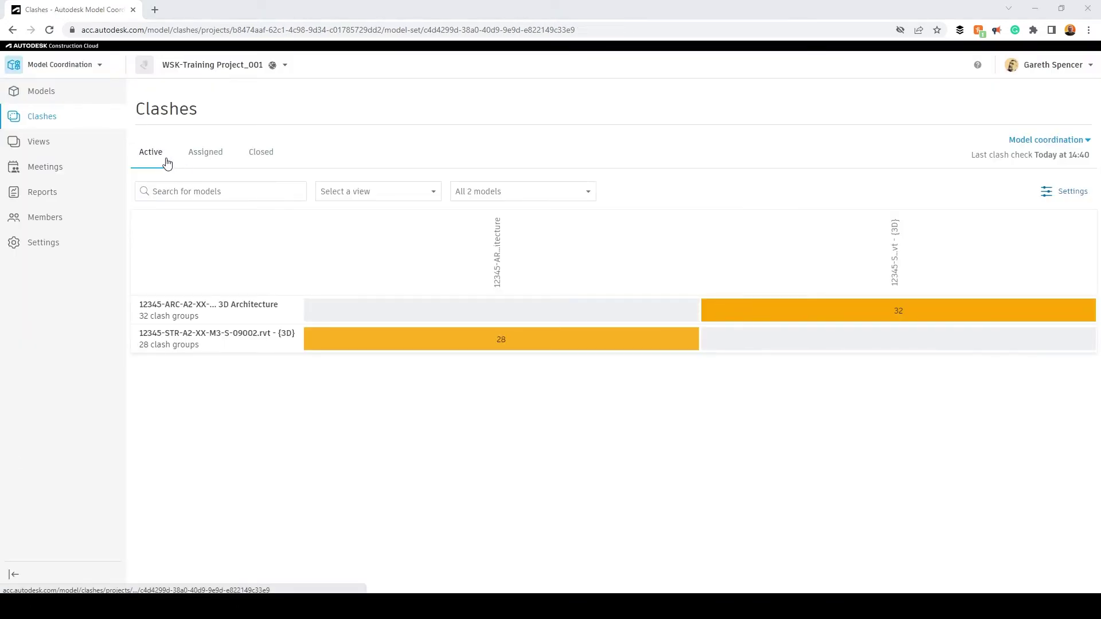
click(200, 158)
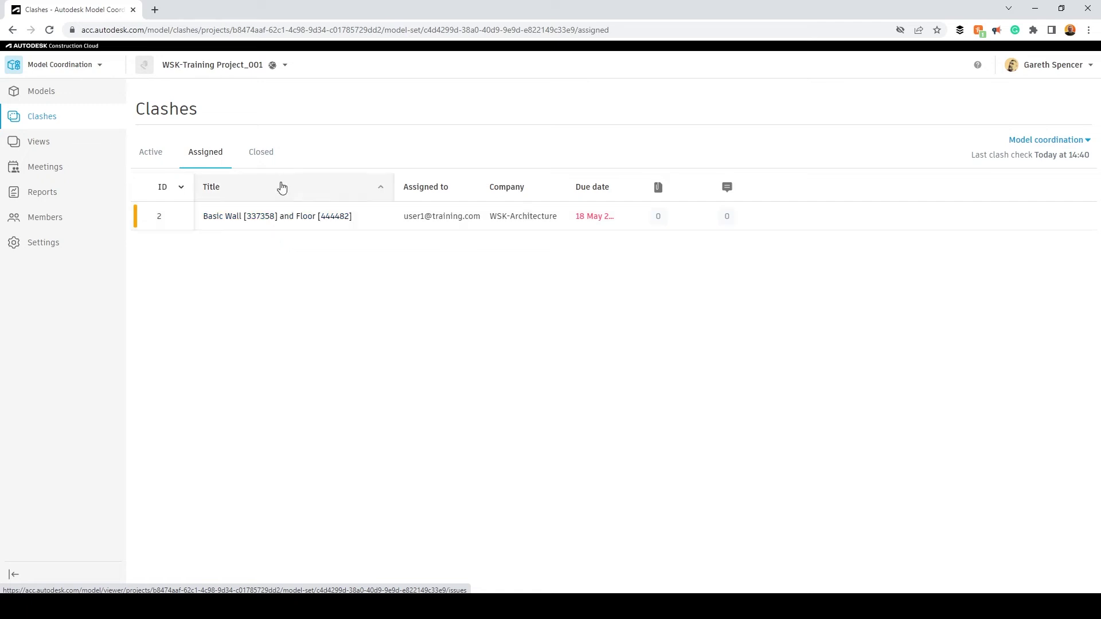
click(261, 152)
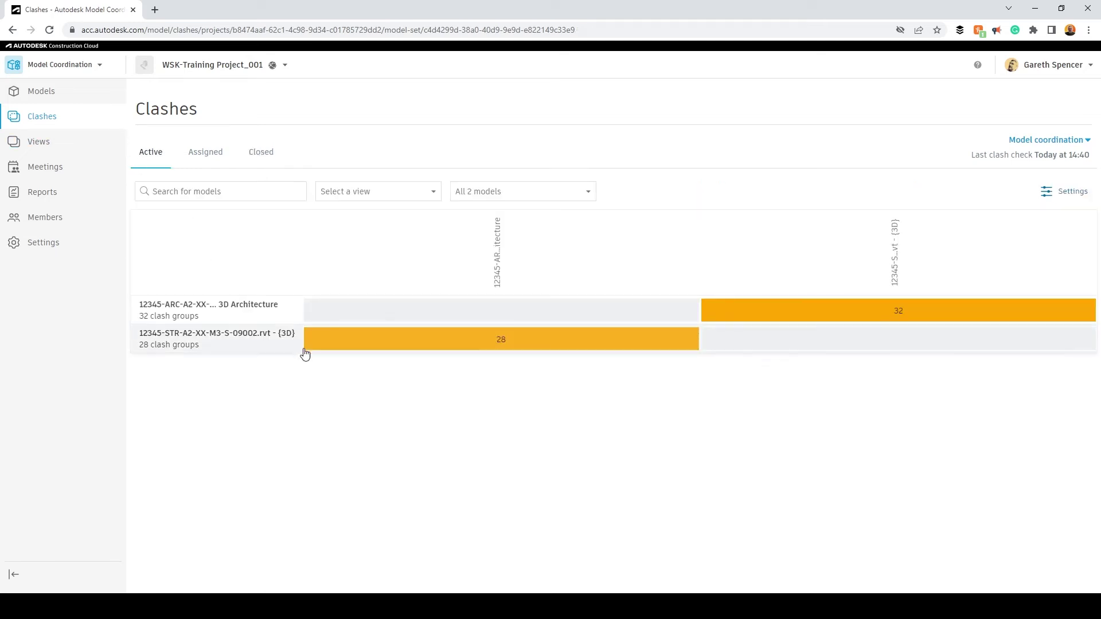
click(26, 143)
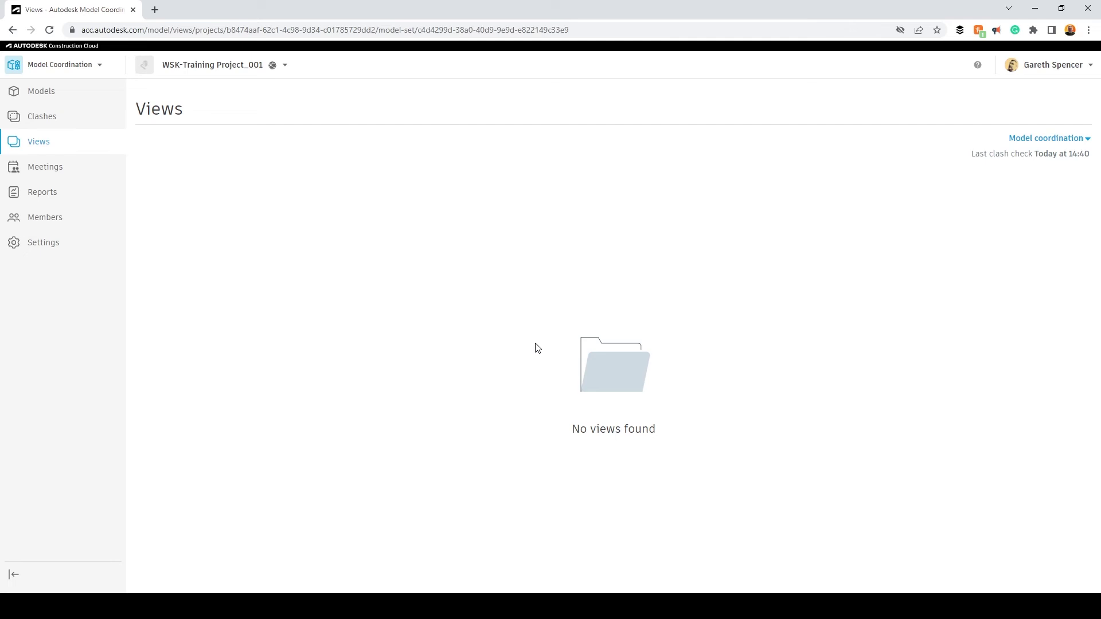
Step: Open the architectural and structural models together in the viewer and turn the building to a suitable angle for saving
click(34, 93)
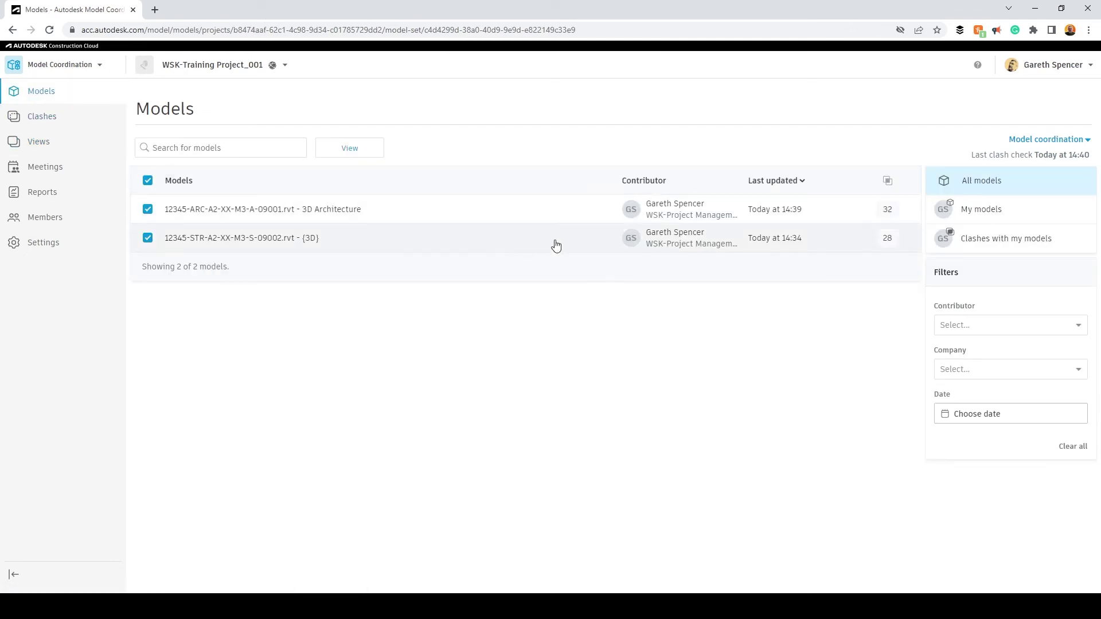
click(351, 147)
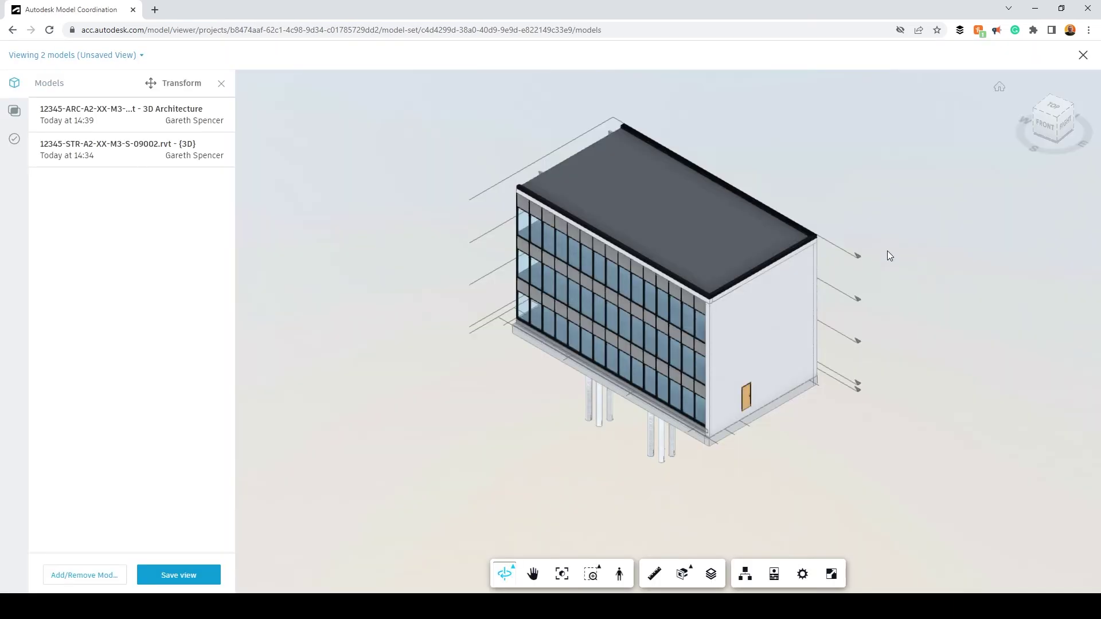
drag(886, 250, 1081, 215)
drag(610, 233, 757, 233)
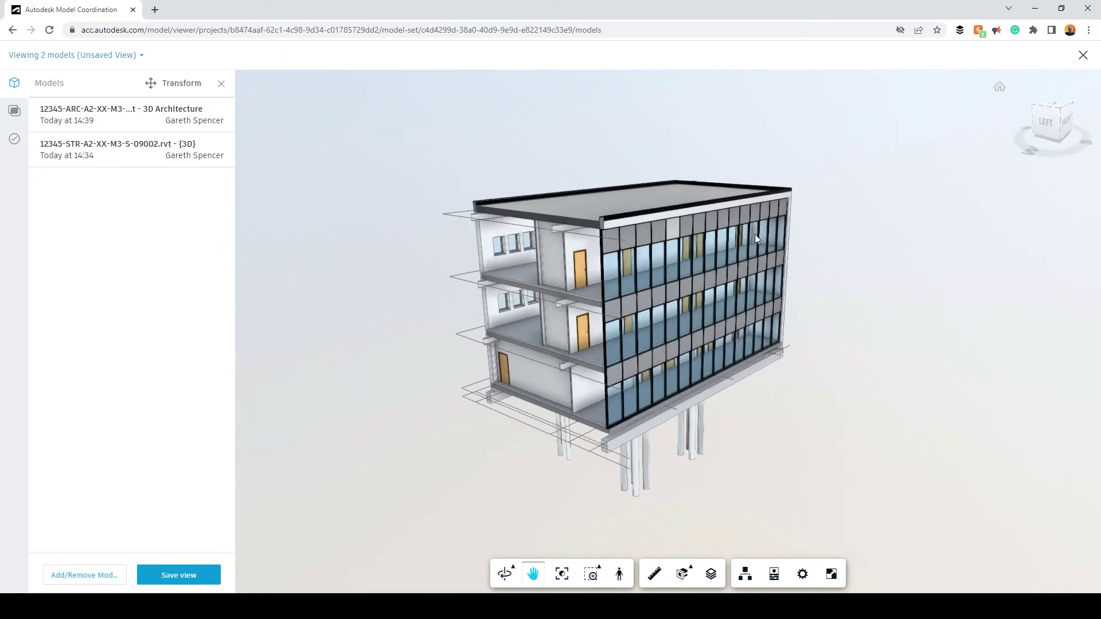
scroll(672, 238, up, 5)
scroll(659, 255, down, 2)
scroll(679, 249, up, 2)
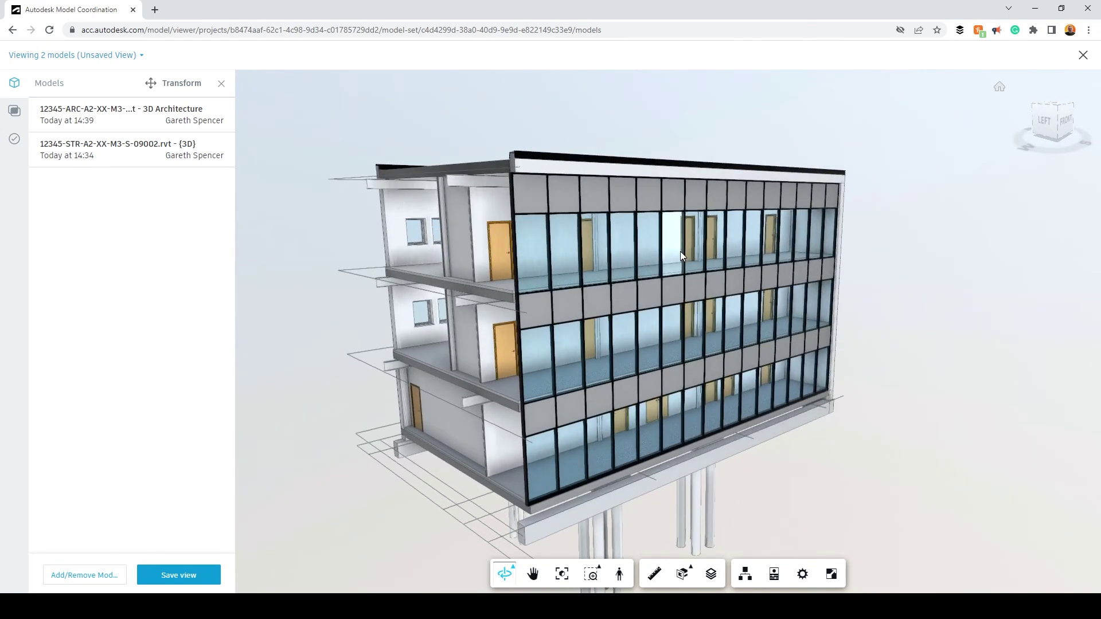
drag(680, 250, 730, 253)
Step: Save the combined model view as Master 3D View with Published privacy and close the viewer
click(198, 576)
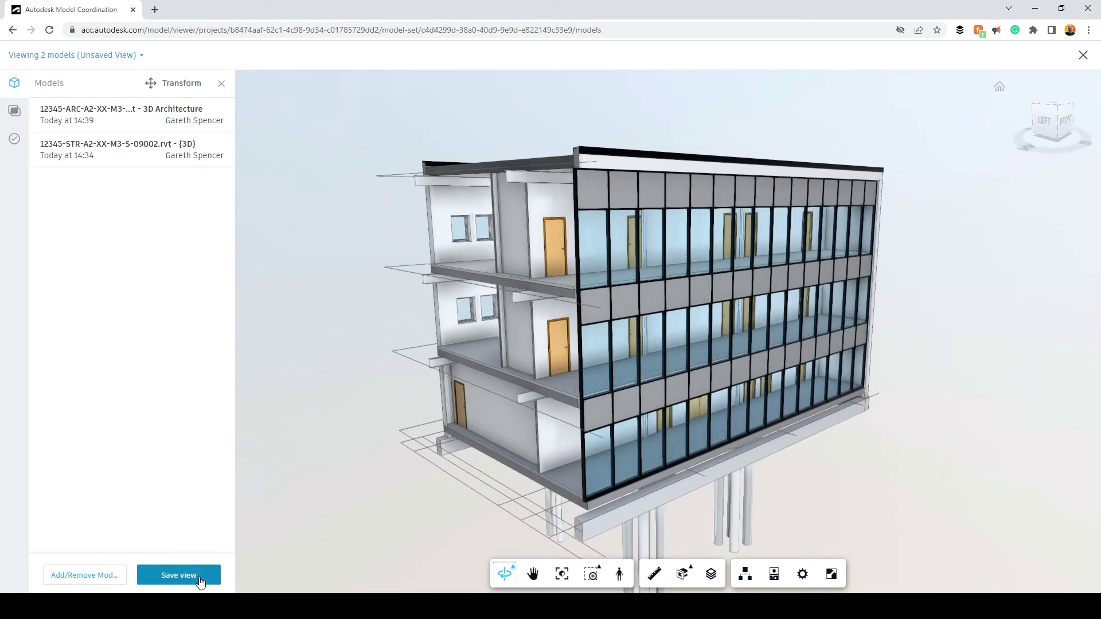
text(Master 3D View)
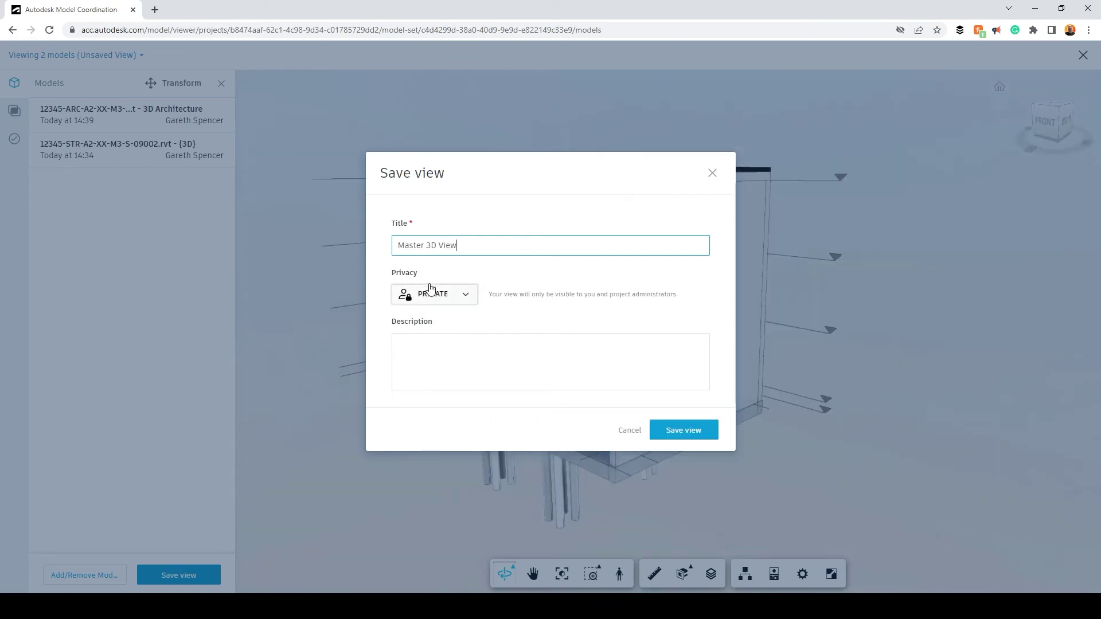
click(427, 295)
click(428, 320)
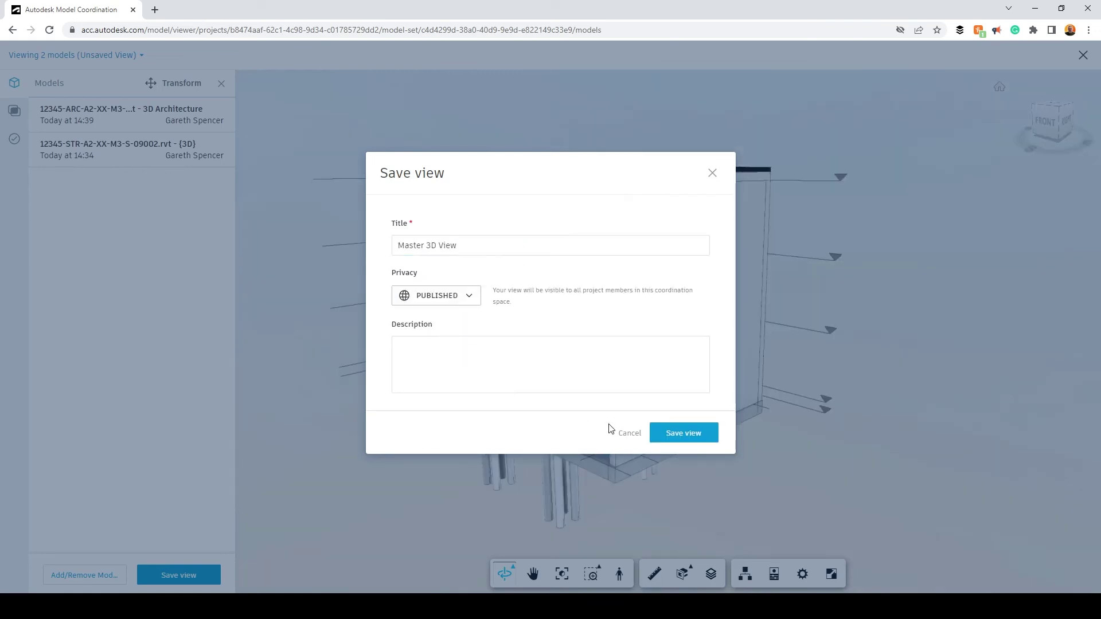
click(677, 431)
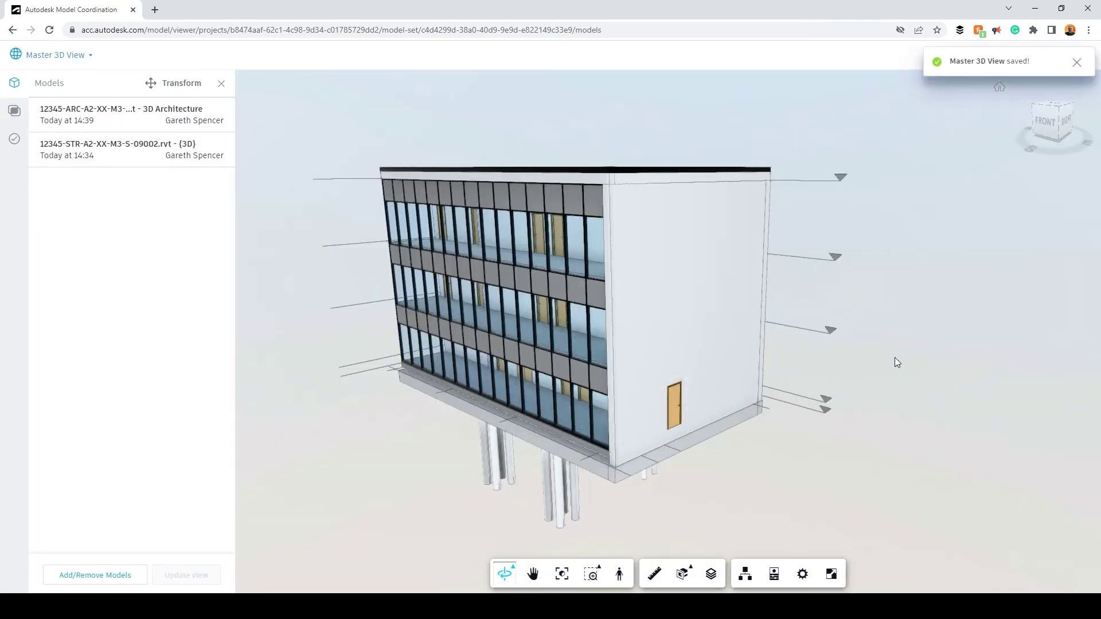
click(1078, 65)
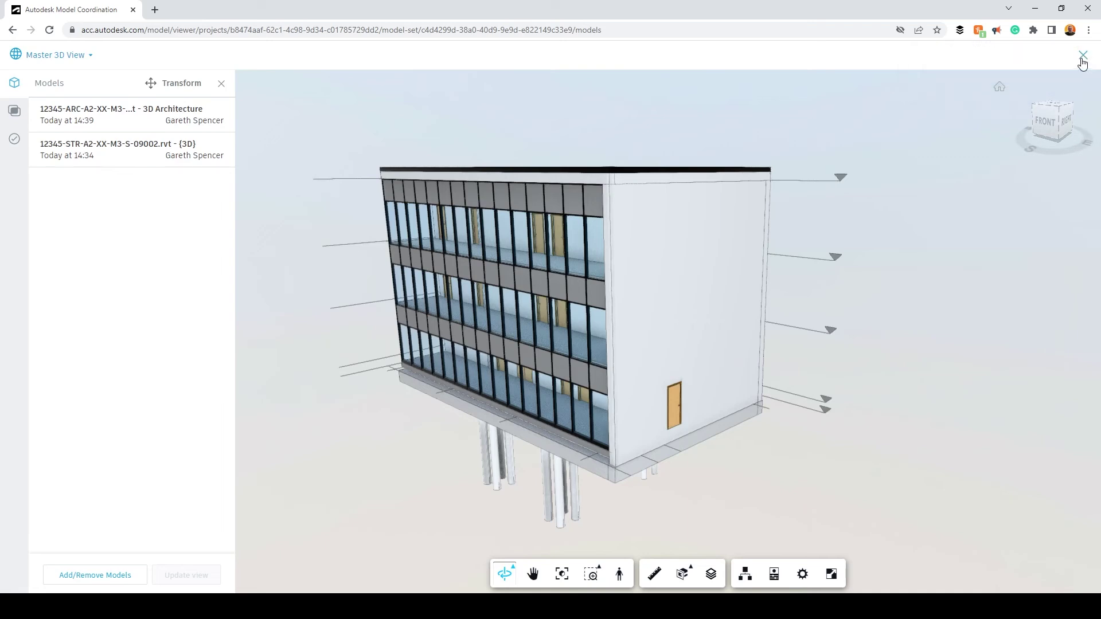
click(1080, 59)
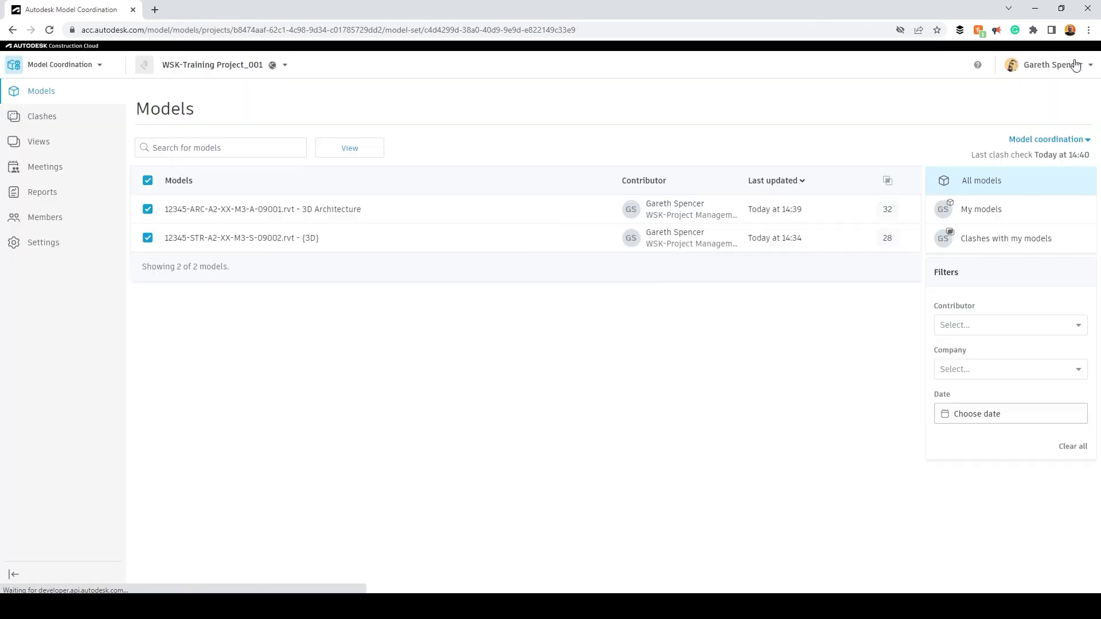
Step: Open Master 3D View from the saved views to check it and return to the active clashes
click(46, 145)
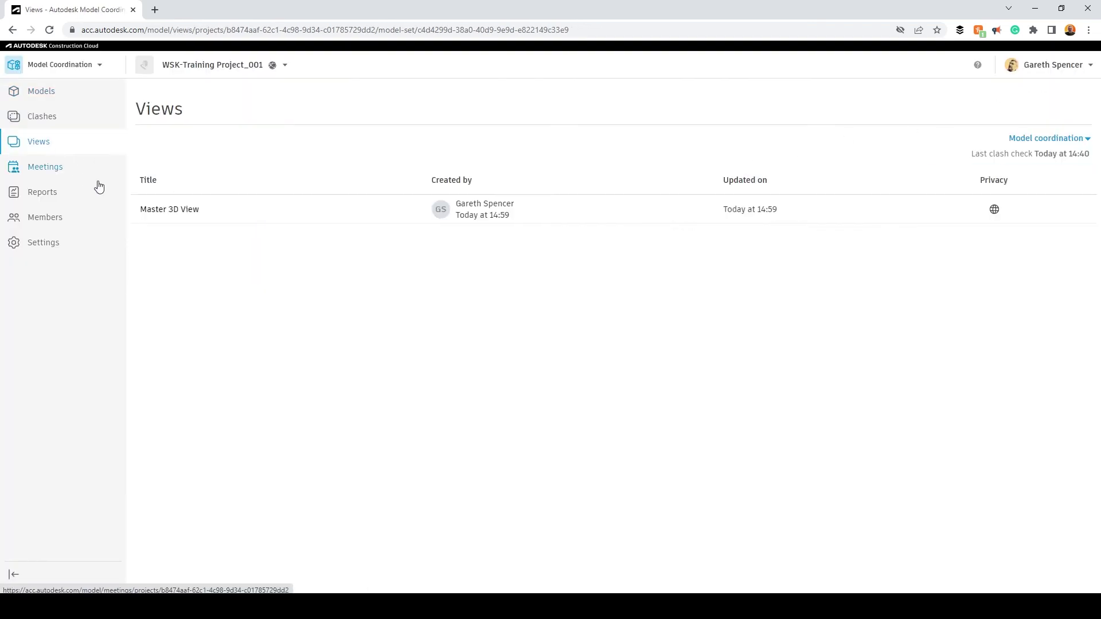
click(465, 213)
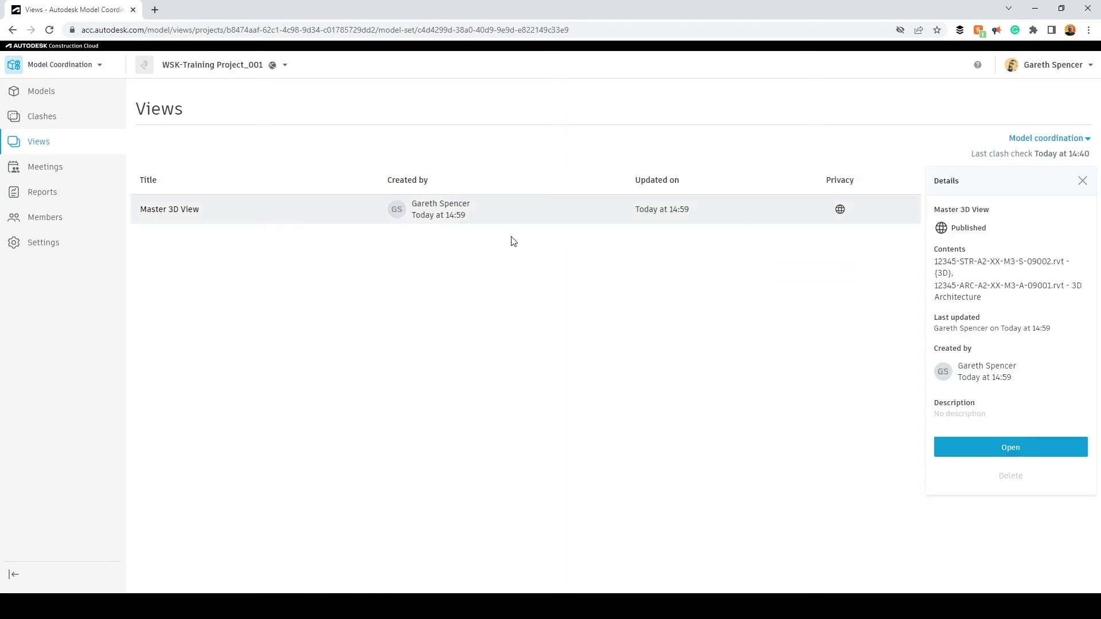
click(1008, 449)
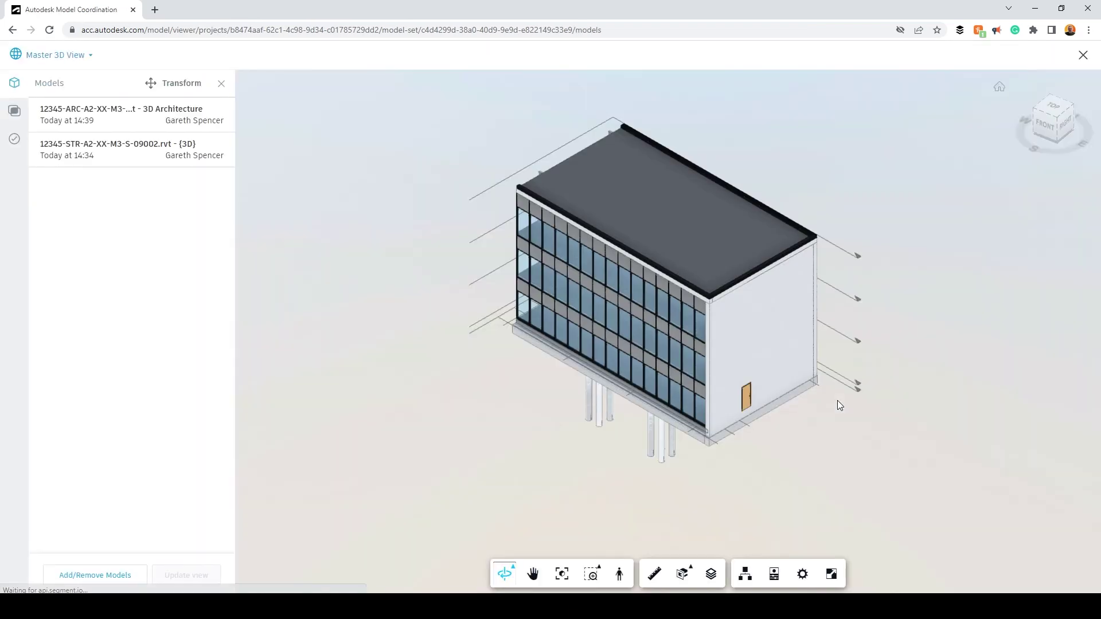
drag(846, 457, 863, 406)
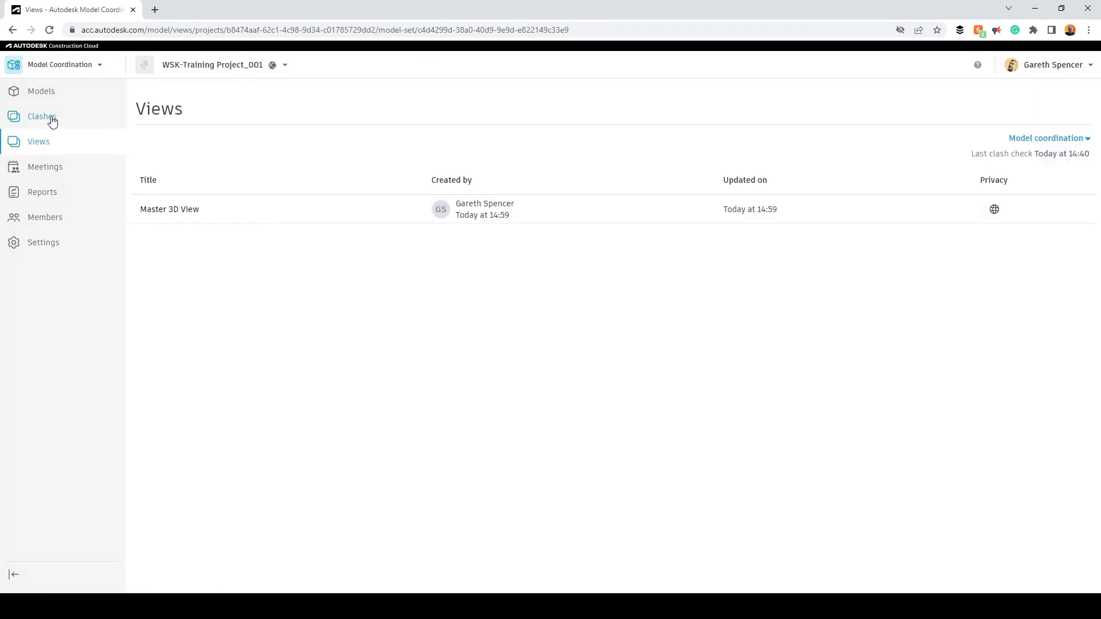
click(50, 118)
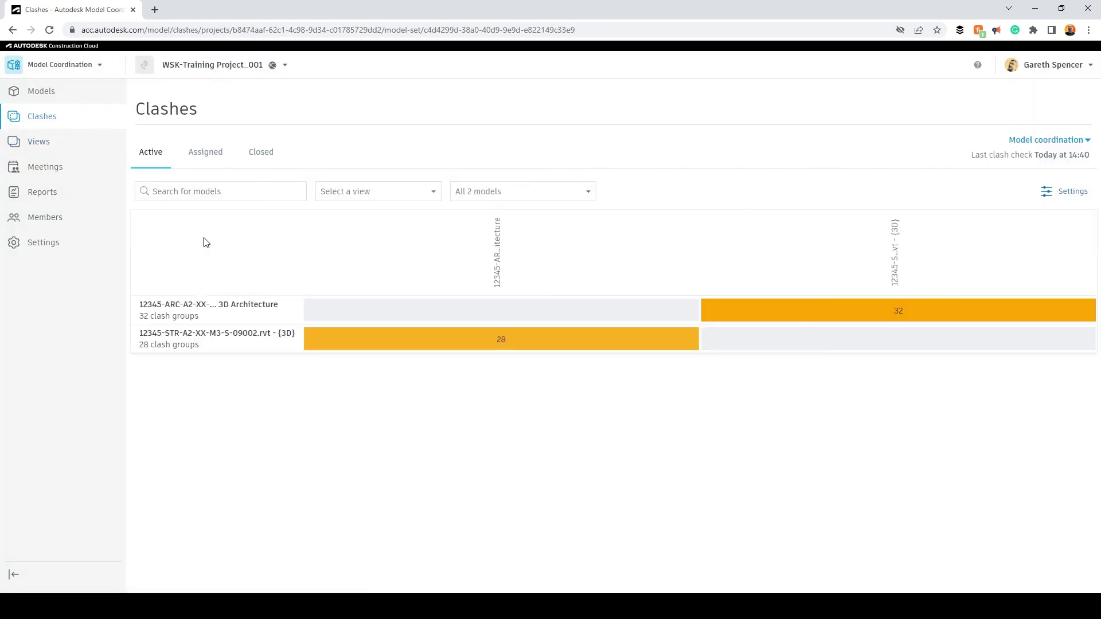